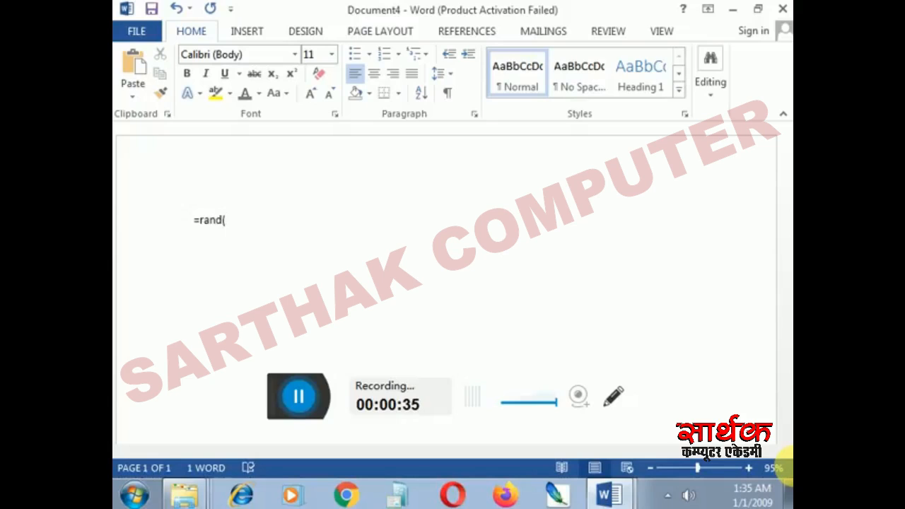
- Generate sample paragraphs in the blank document with the =rand() function
key("Return")
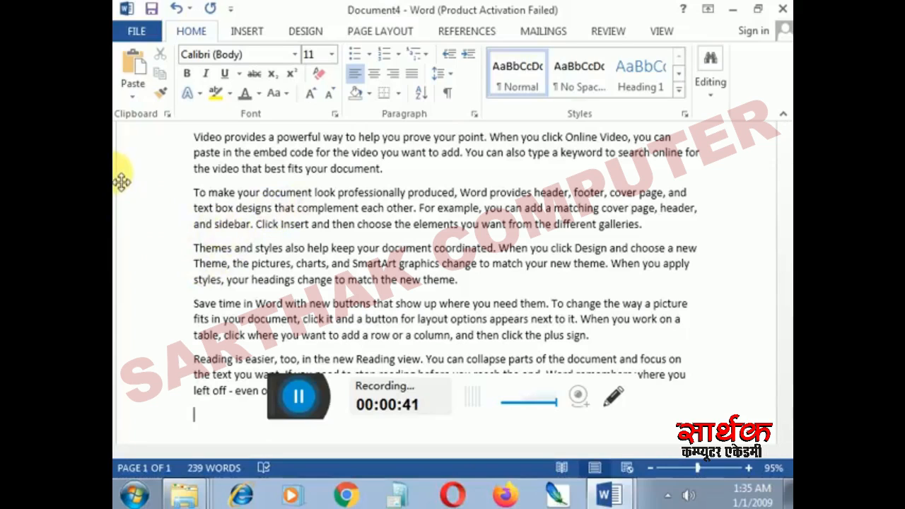
scroll(304, 212, "up", 2)
scroll(329, 219, "down", 1)
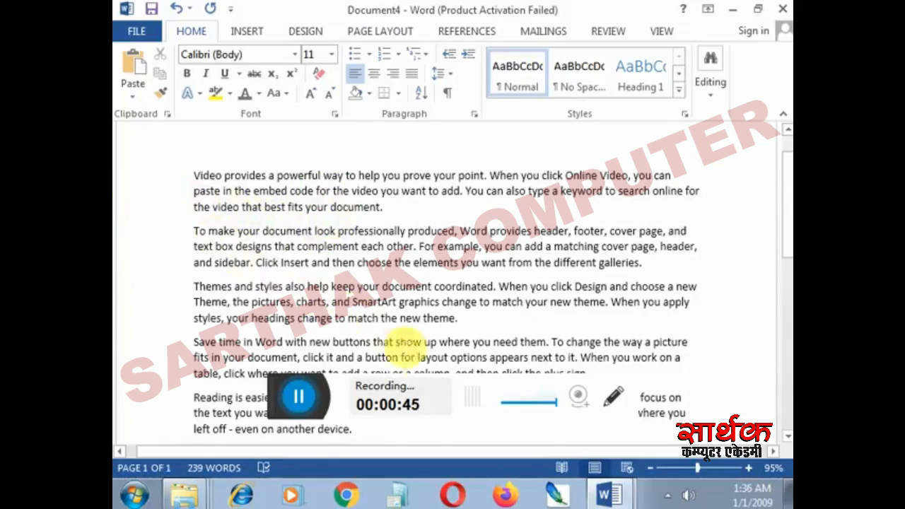
- Review the PC PACKAGES unit 2 topic list in Document1, and return to the sample text in Document4
left_click(622, 503)
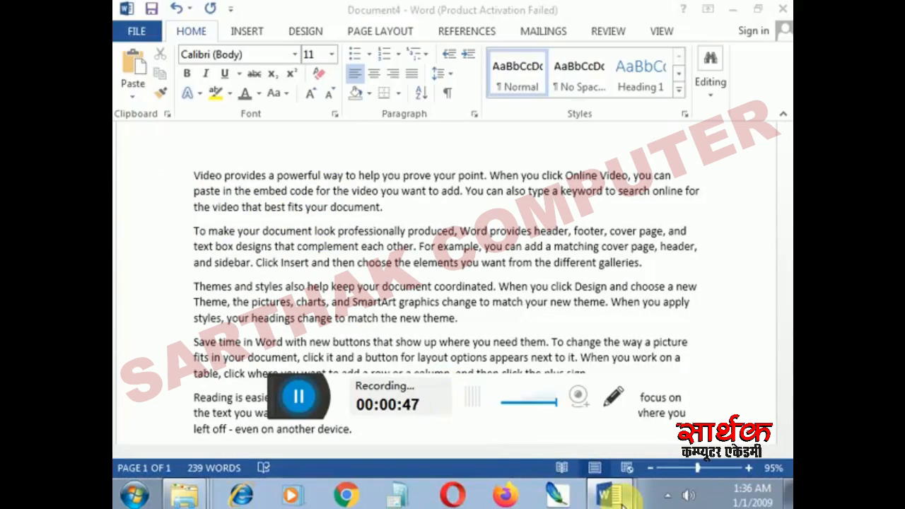
left_click(557, 436)
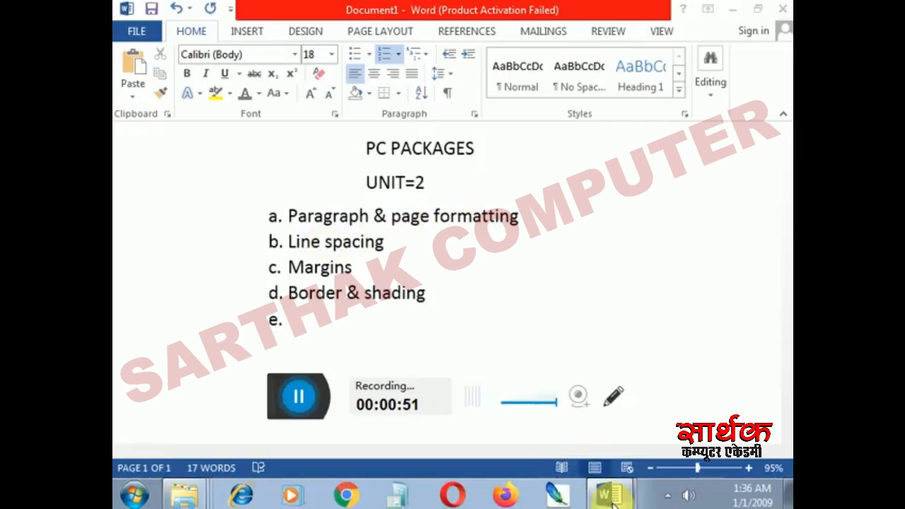
left_click(559, 457)
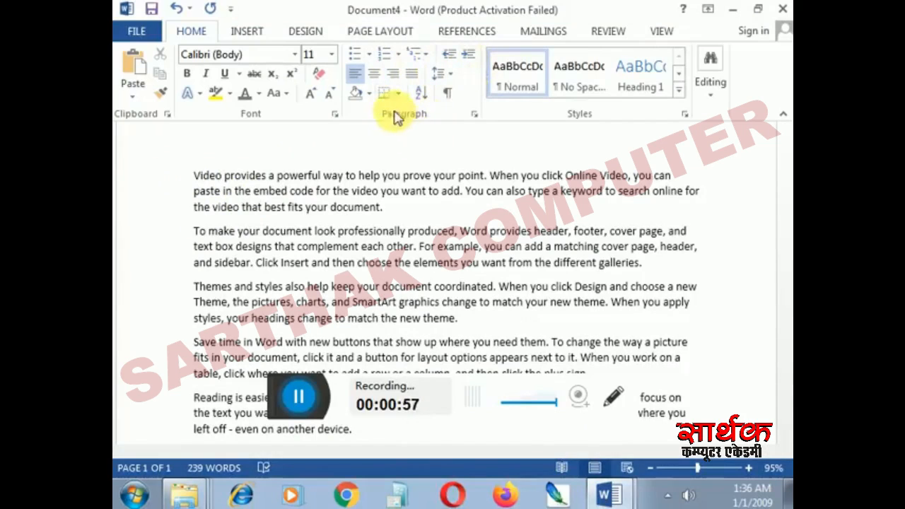
left_click_drag(195, 177, 478, 302)
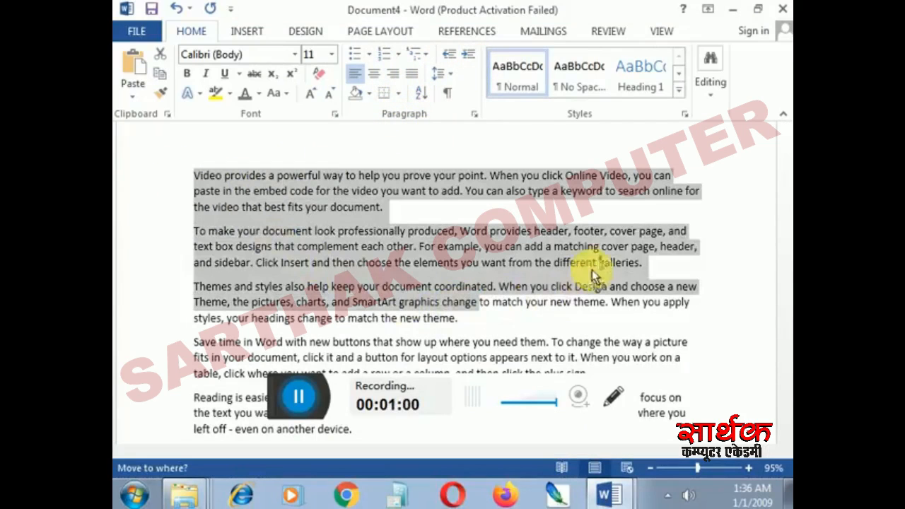
left_click(641, 261)
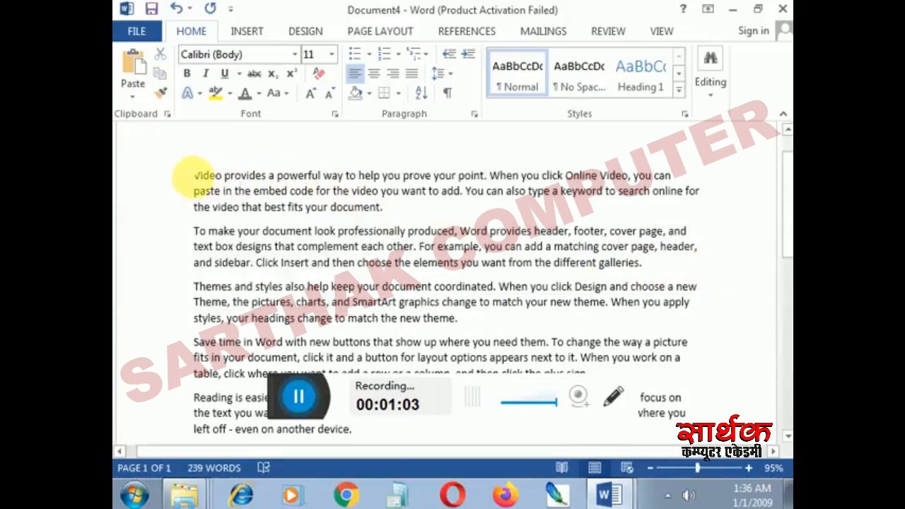
left_click_drag(196, 177, 384, 208)
left_click(394, 207)
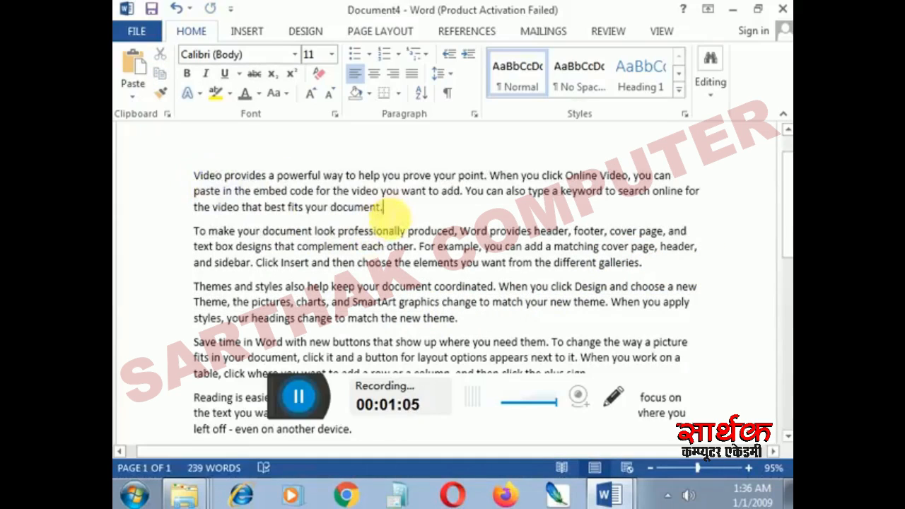
- Try center, right and left alignment in turn on the first paragraph
left_click_drag(196, 176, 394, 209)
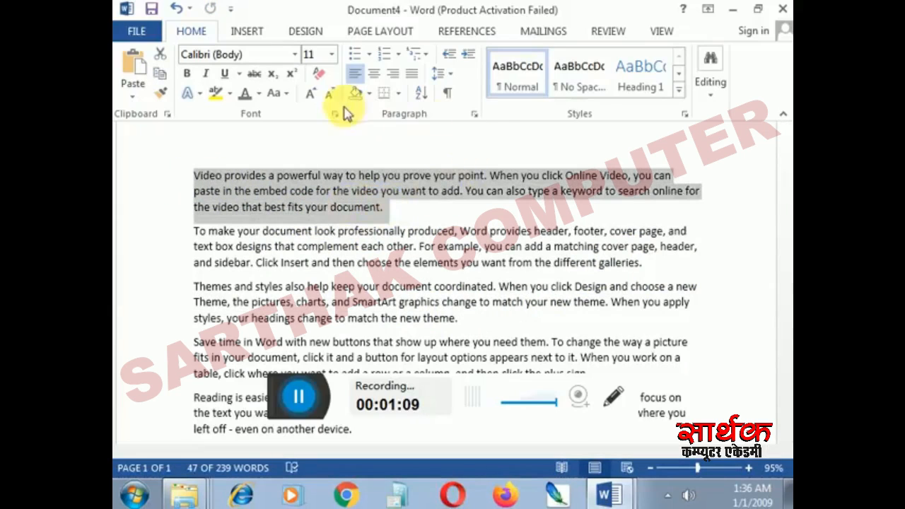
left_click(369, 76)
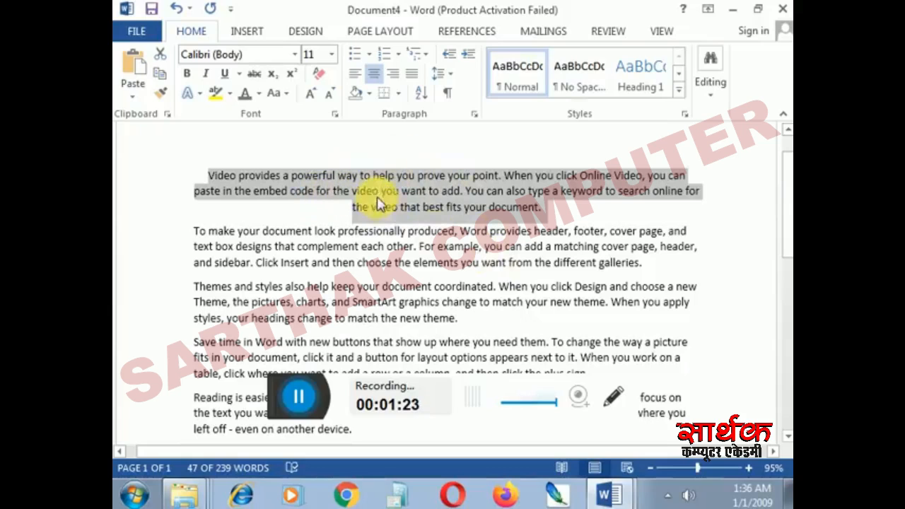
left_click(355, 75)
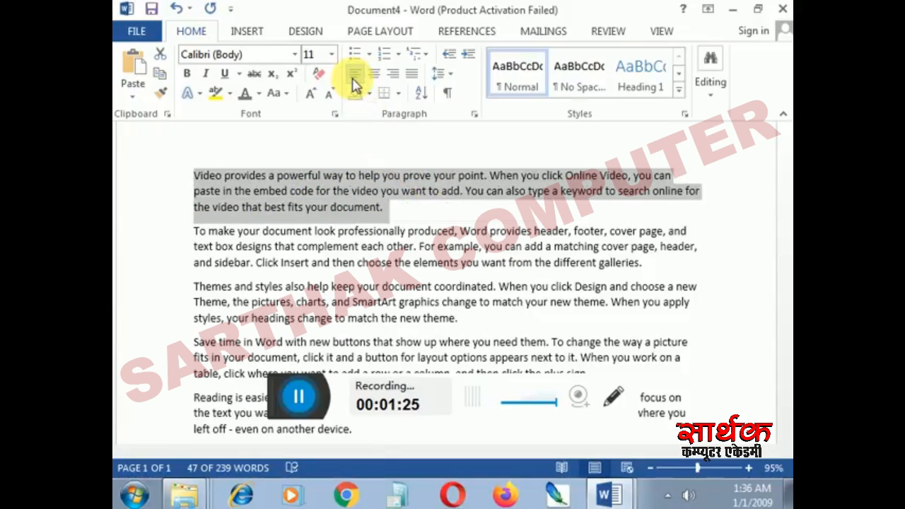
left_click(392, 75)
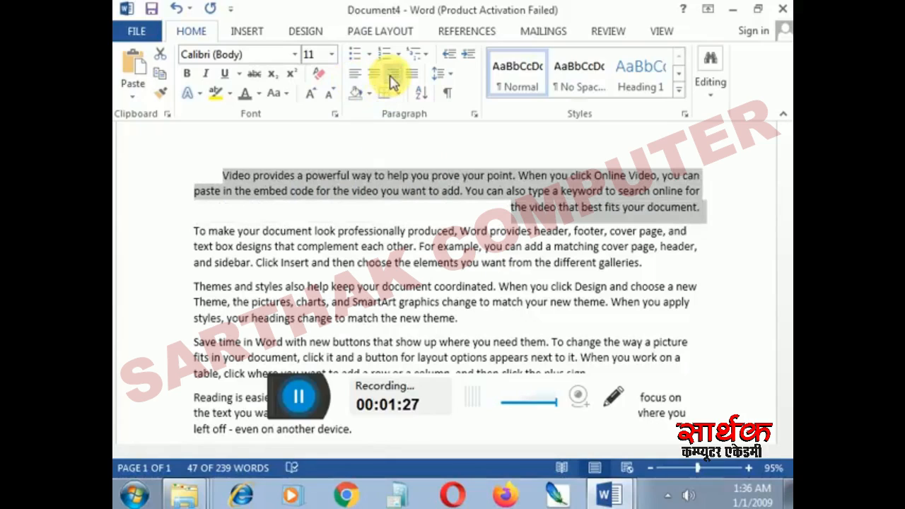
left_click(356, 75)
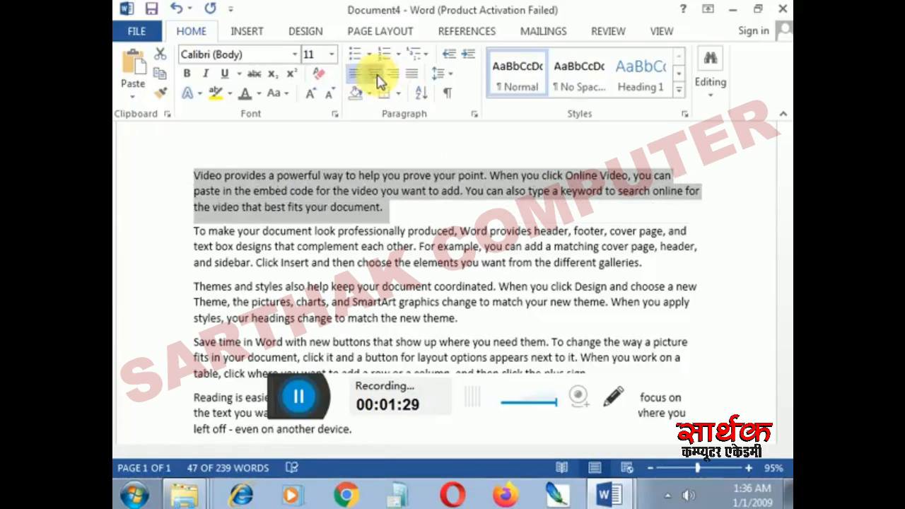
left_click(374, 75)
left_click(391, 76)
left_click(355, 75)
left_click(376, 76)
left_click(392, 75)
left_click(355, 76)
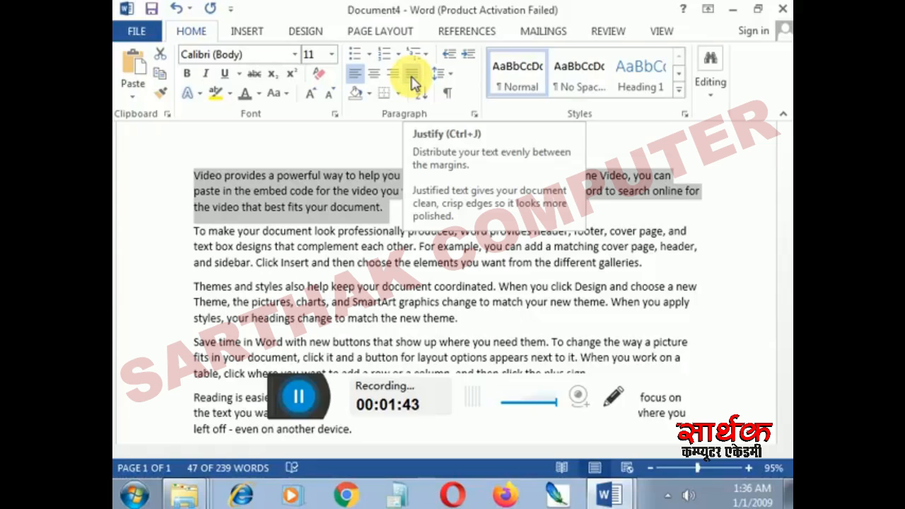
- Compare justified, right and left alignment on the first paragraph, and leave it centered
left_click(413, 83)
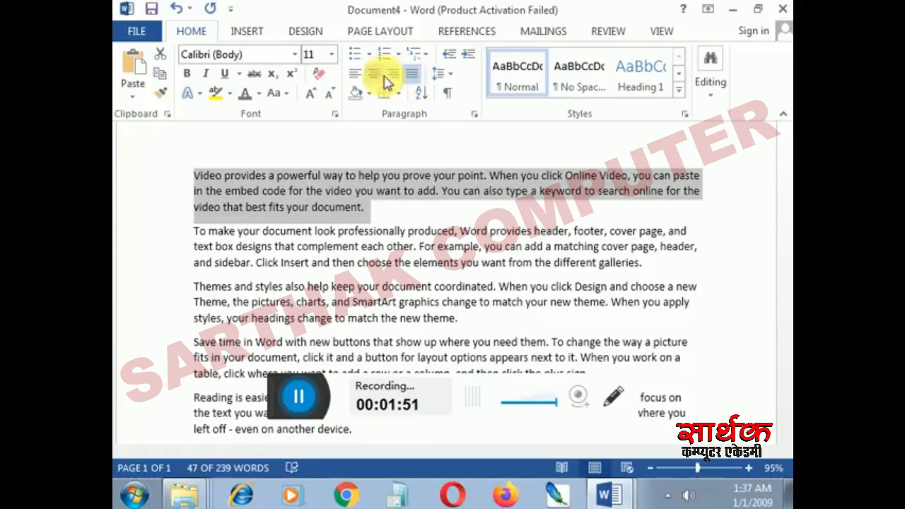
left_click(378, 80)
left_click(391, 74)
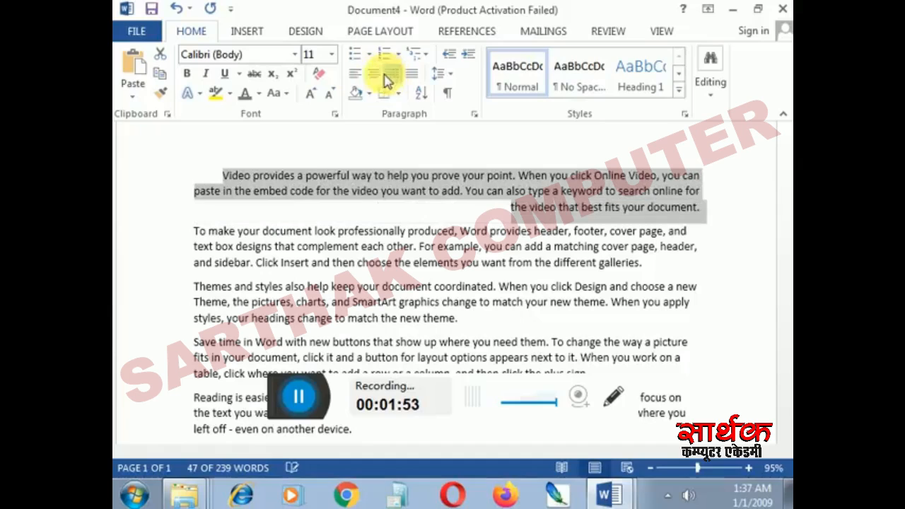
left_click(360, 78)
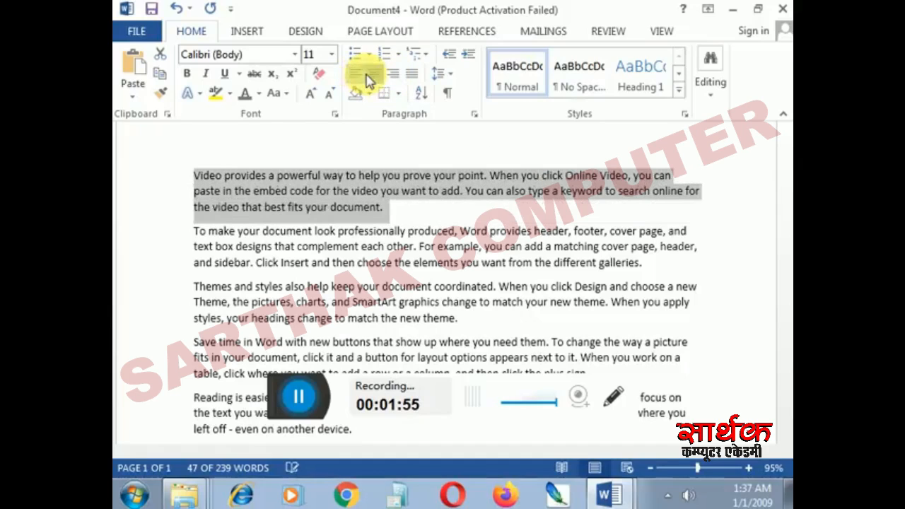
left_click(368, 75)
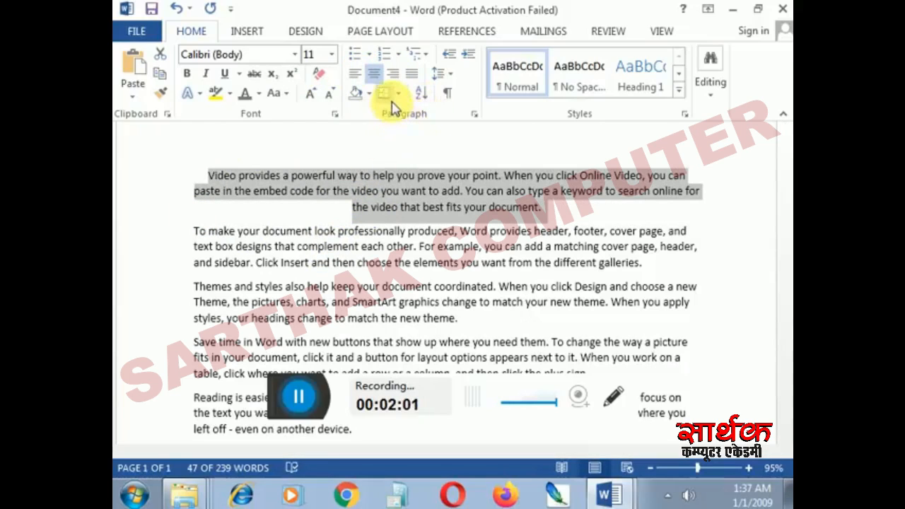
- Preview the 3.0 and 2.5 line spacing options on the first paragraph without applying them
left_click(452, 81)
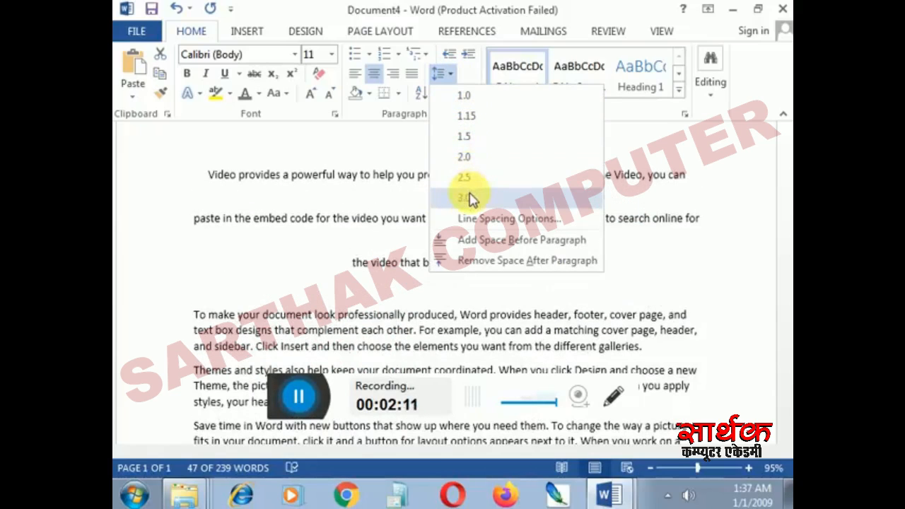
left_click(330, 149)
left_click(555, 209)
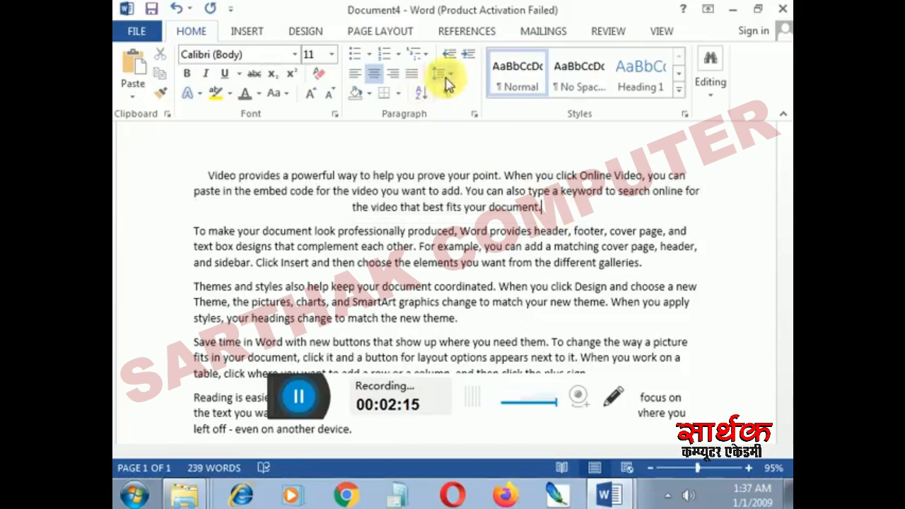
left_click(448, 75)
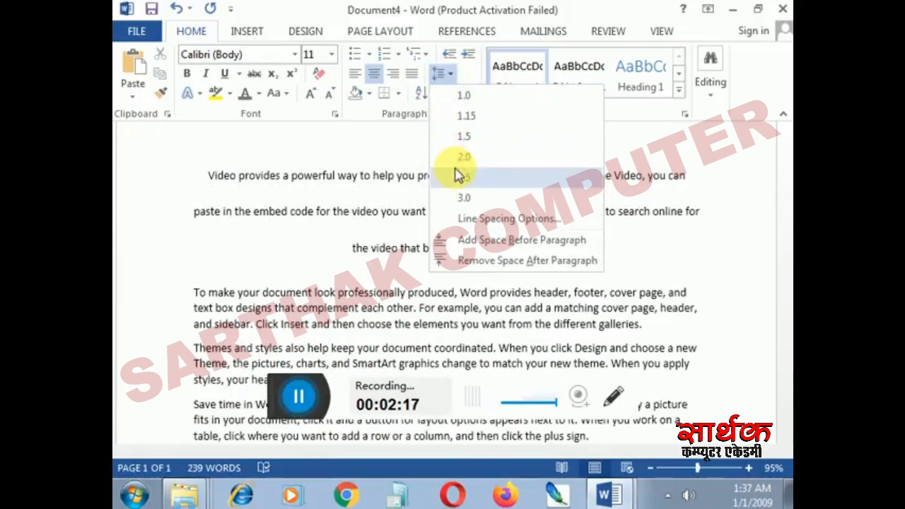
left_click(344, 143)
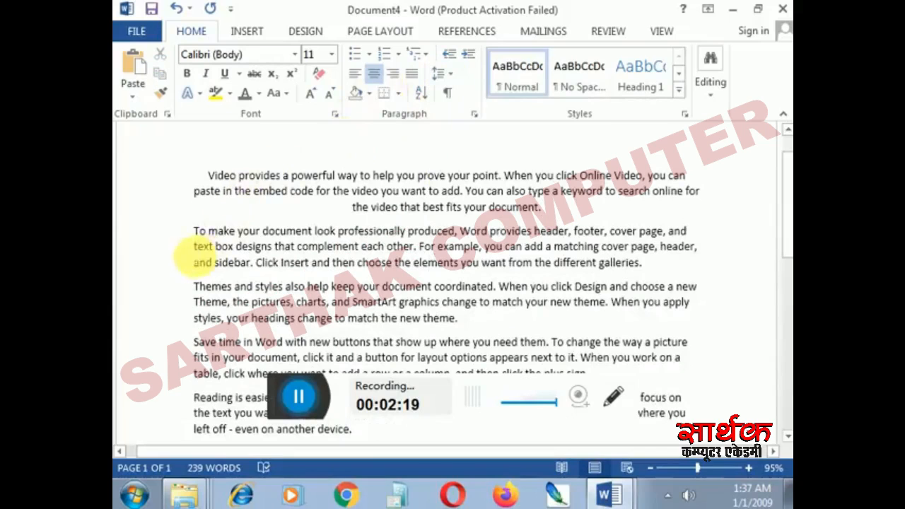
- Add space before the second paragraph and remove the space after it
left_click(444, 75)
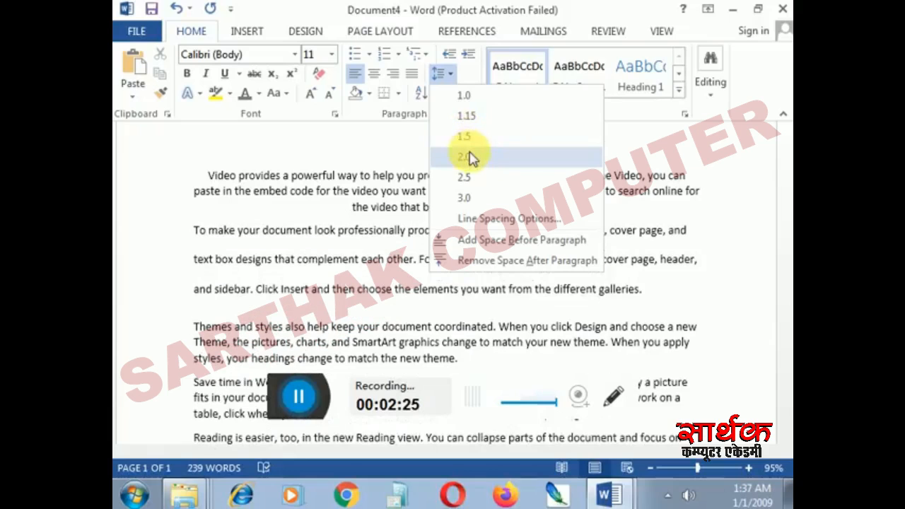
left_click(507, 240)
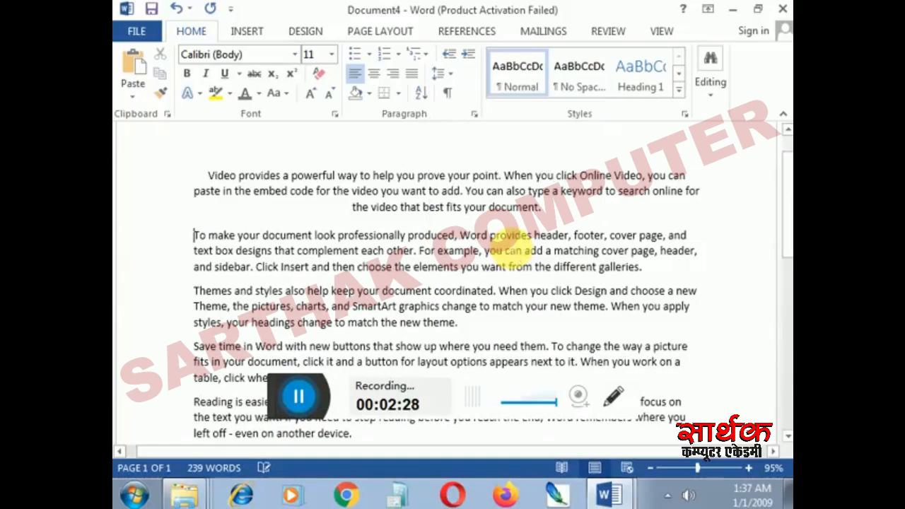
left_click(441, 73)
left_click(497, 260)
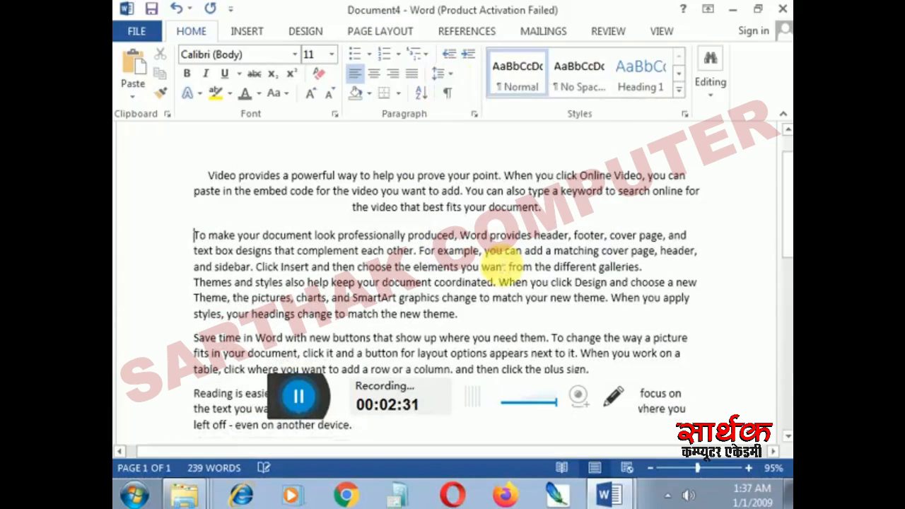
left_click(448, 76)
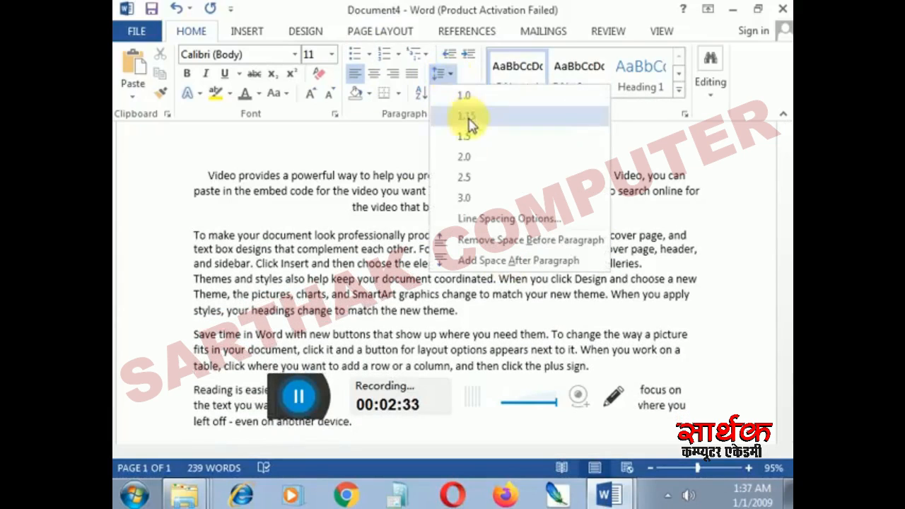
left_click(401, 145)
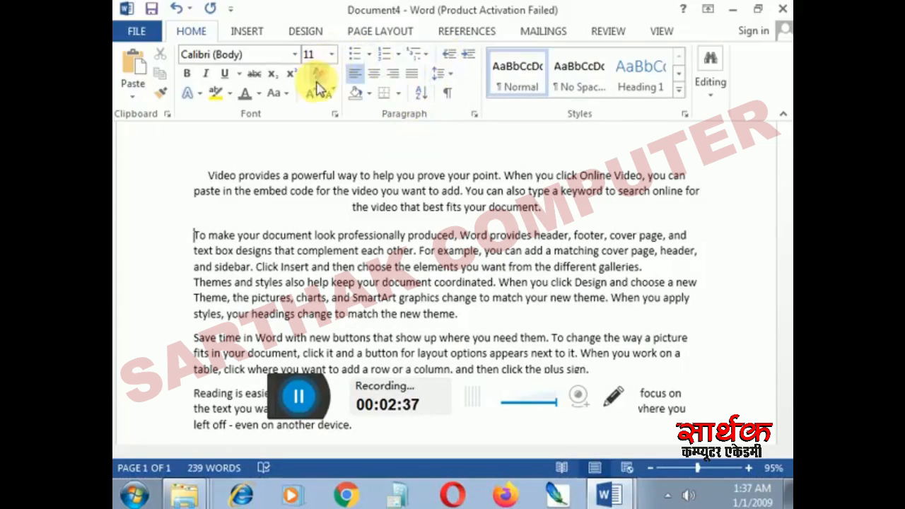
- Place the cursor in the first paragraph and show the ruler
left_click(214, 182)
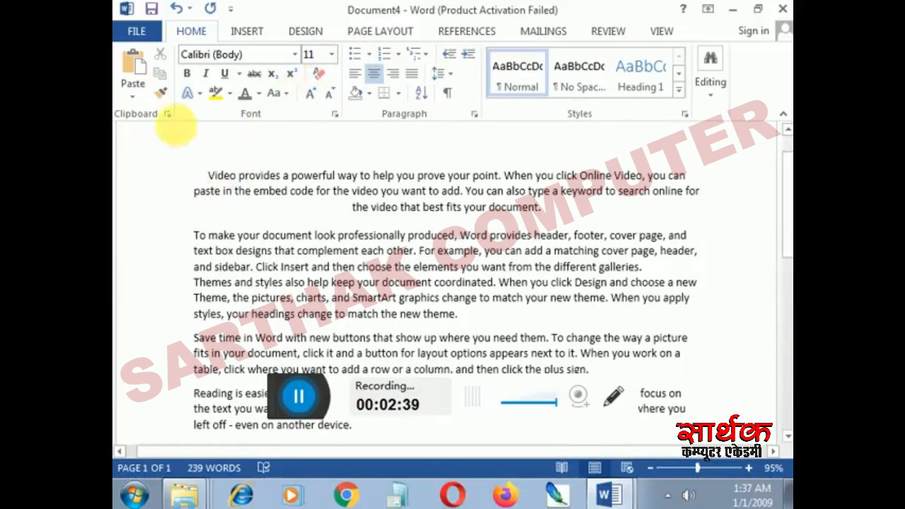
left_click(653, 29)
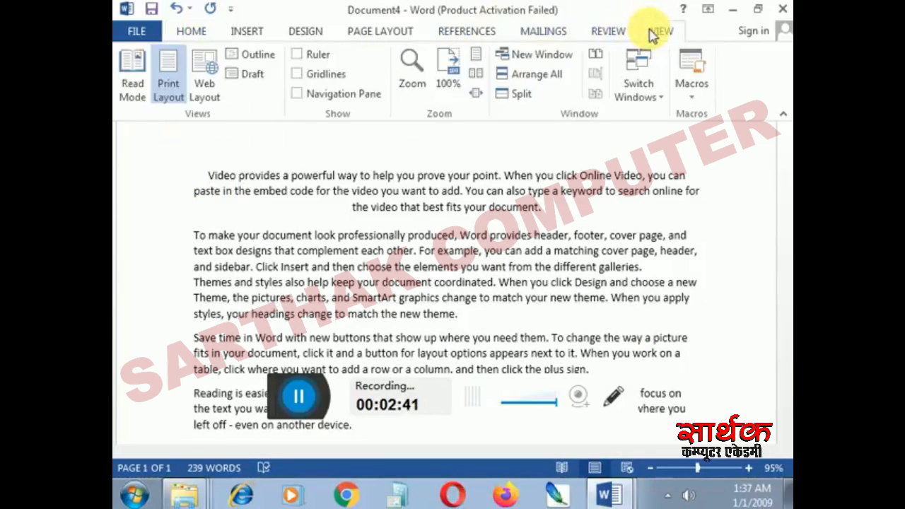
left_click(309, 56)
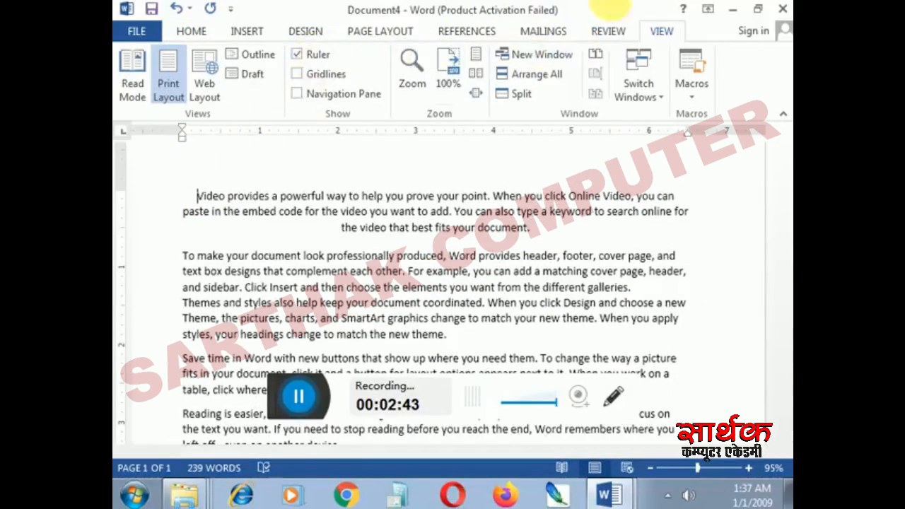
- Try increasing the first paragraph's left indent by two levels, and decrease it by two levels again
left_click(178, 30)
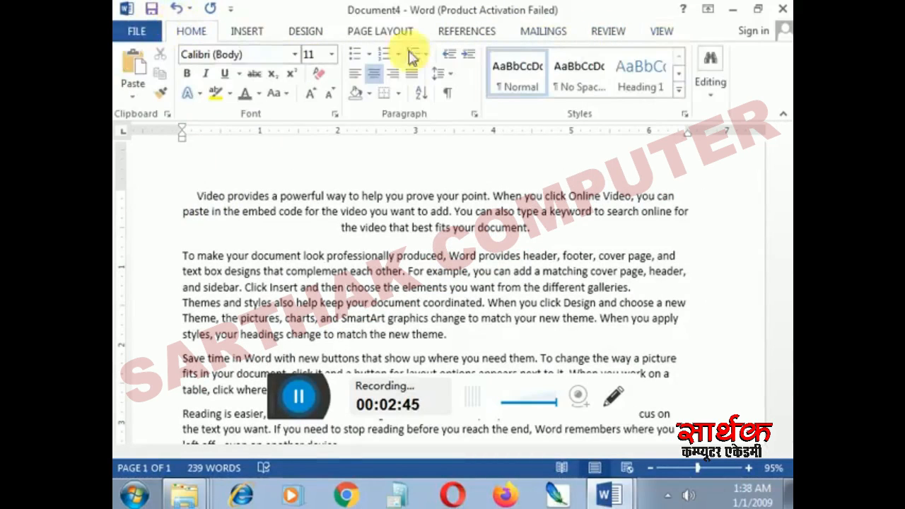
left_click(466, 60)
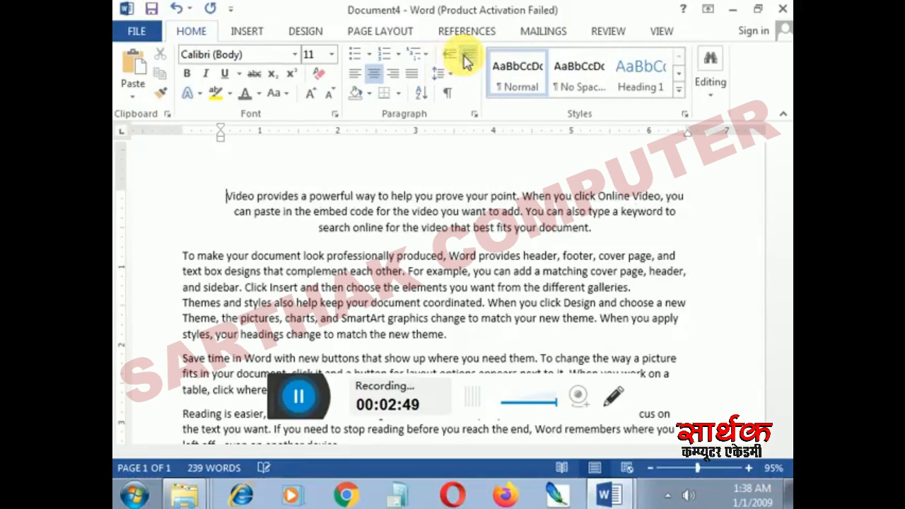
left_click(465, 60)
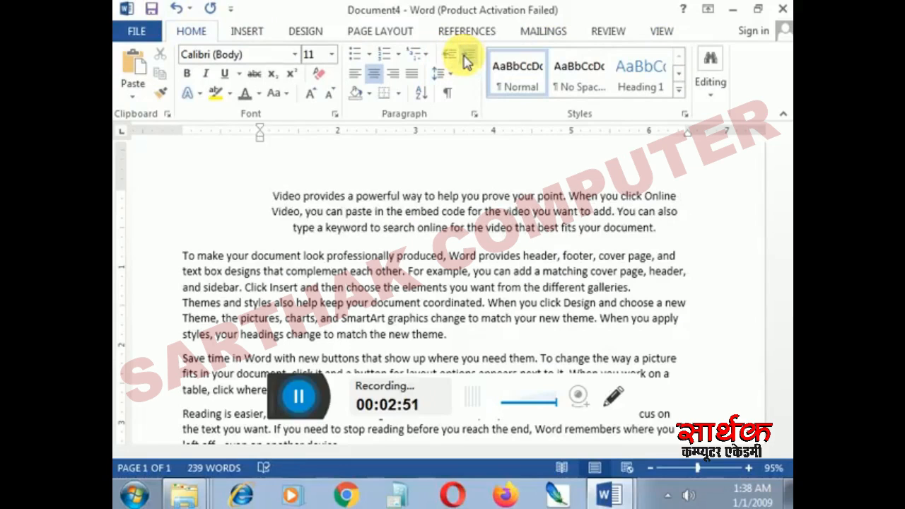
left_click(449, 58)
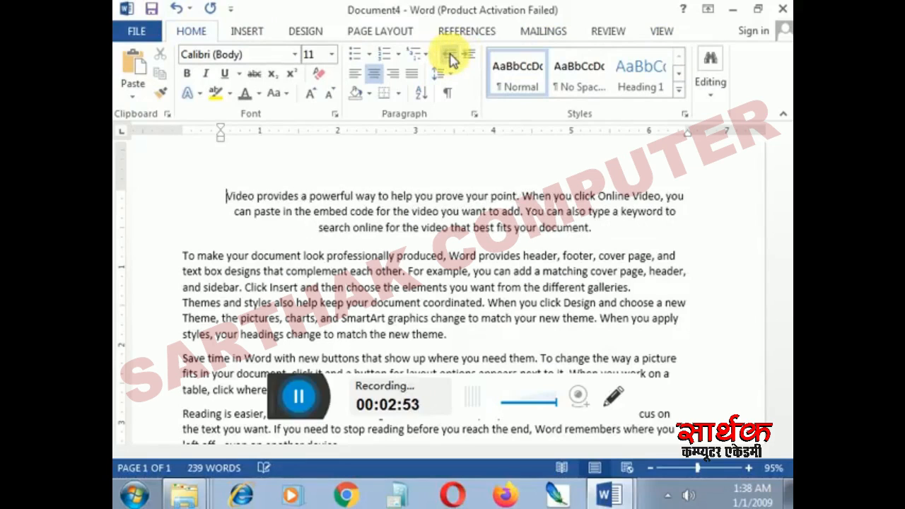
left_click(451, 61)
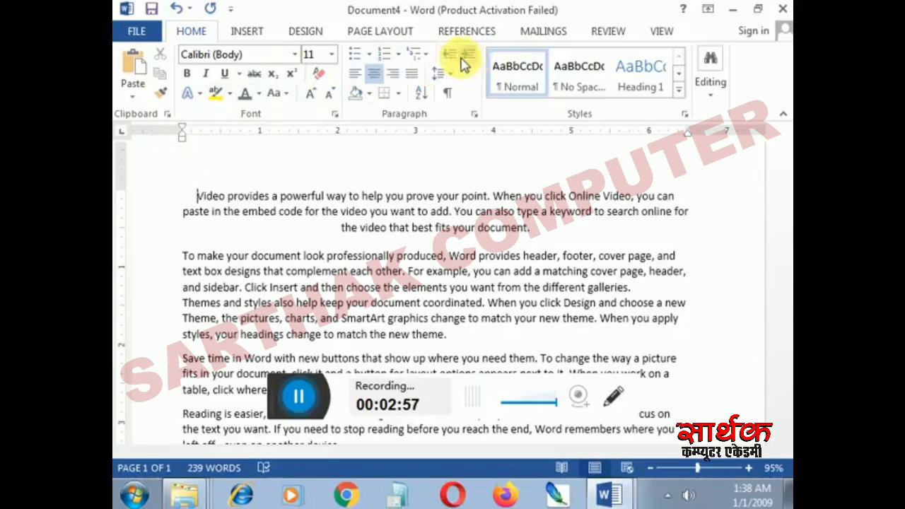
- Try indenting the first paragraph two levels once more, and bring it back to the margin
left_click(467, 61)
left_click(467, 61)
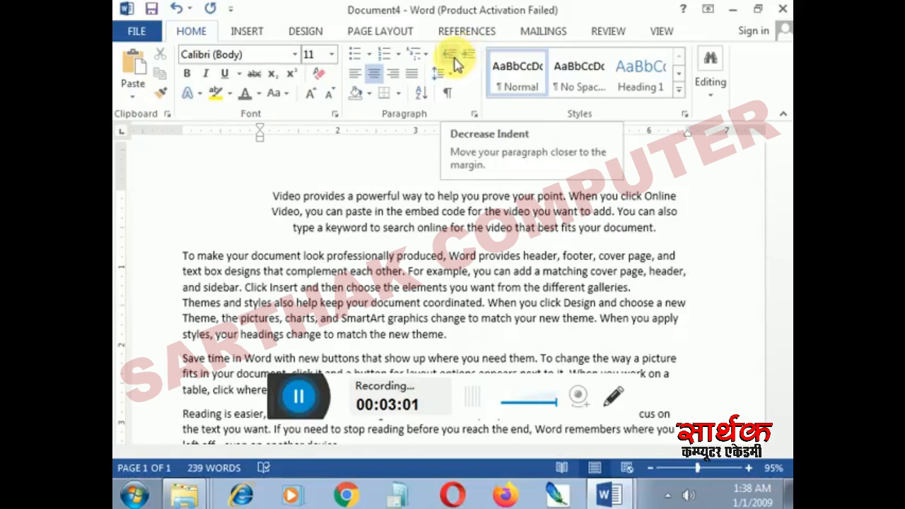
left_click(452, 61)
left_click(453, 62)
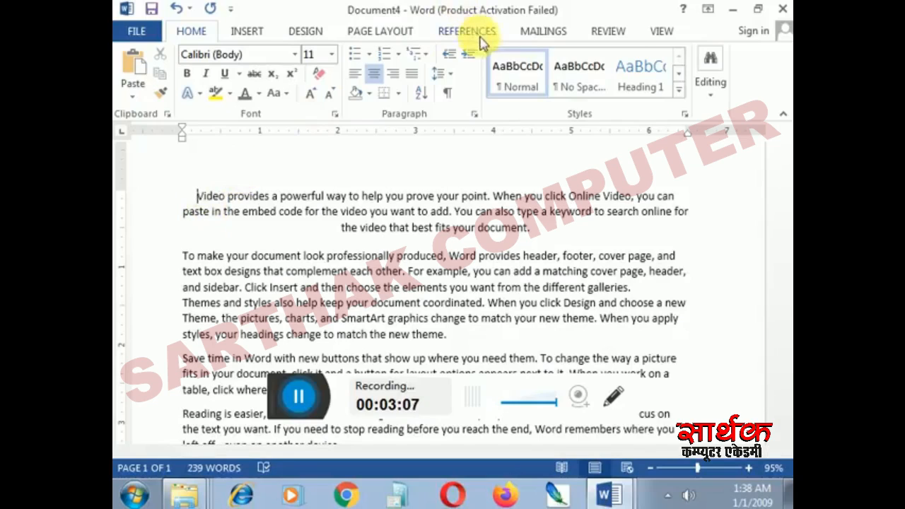
- Try the Landscape page orientation and examine how the text reflows across the wider page
left_click(379, 33)
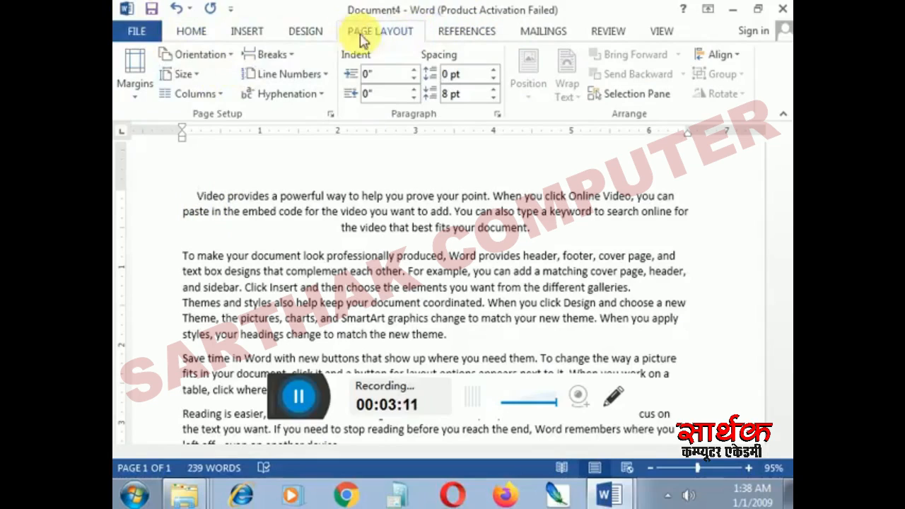
left_click(195, 60)
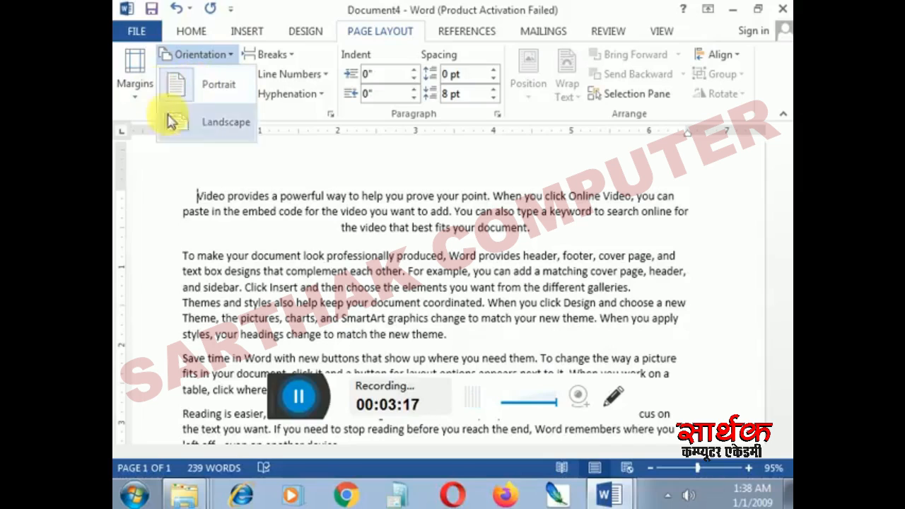
left_click(198, 131)
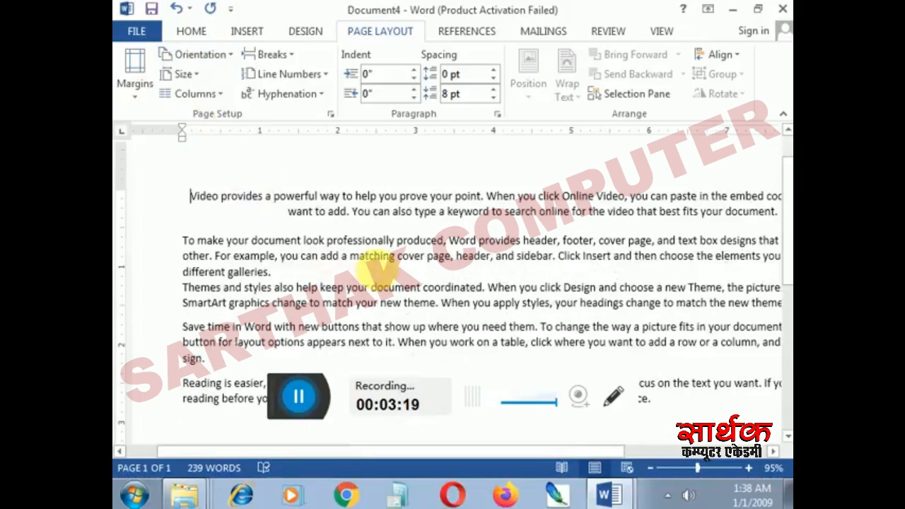
scroll(324, 233, "down", 2)
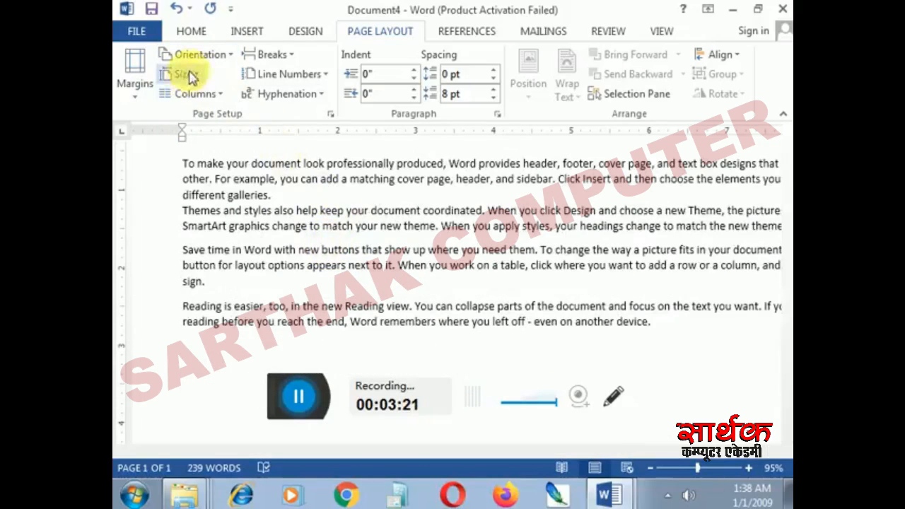
left_click(209, 59)
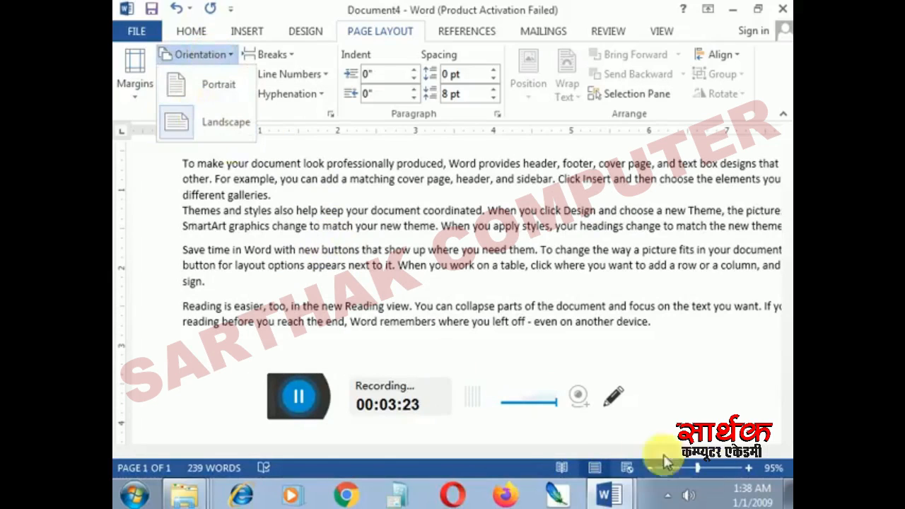
left_click(689, 468)
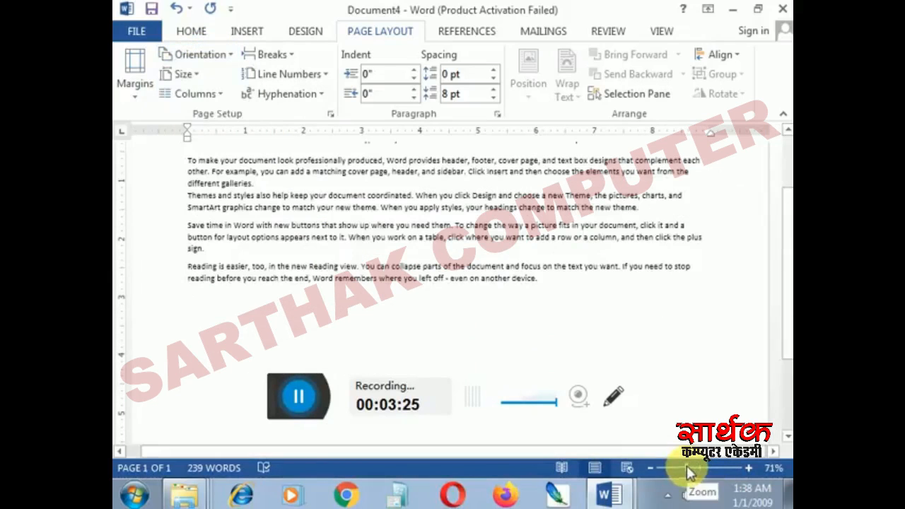
left_click(677, 468)
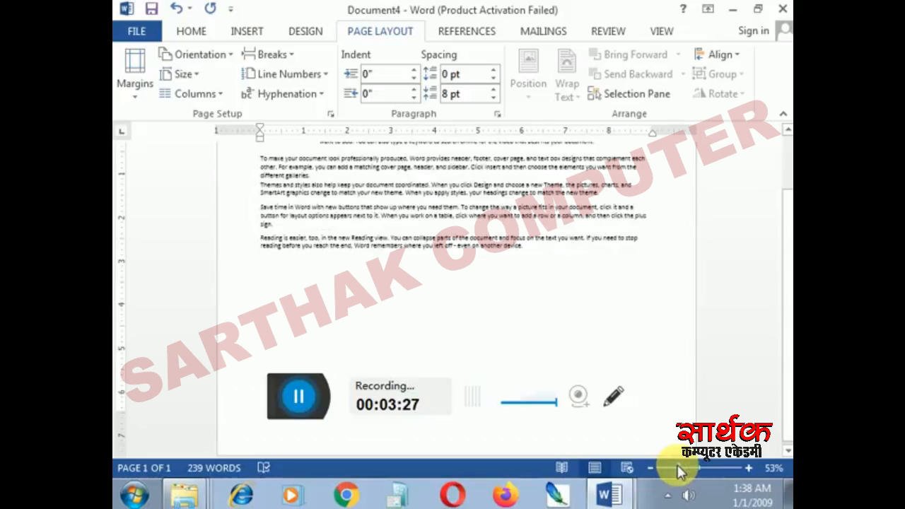
left_click(695, 471)
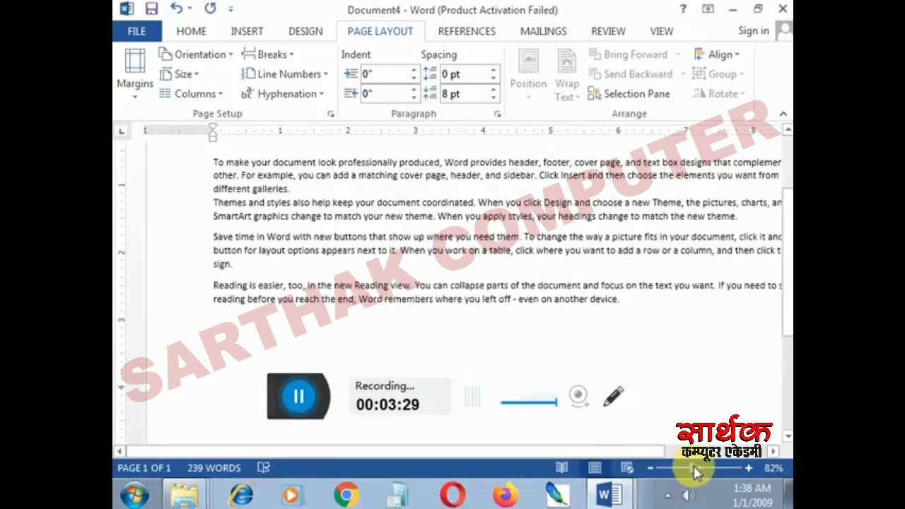
left_click(697, 470)
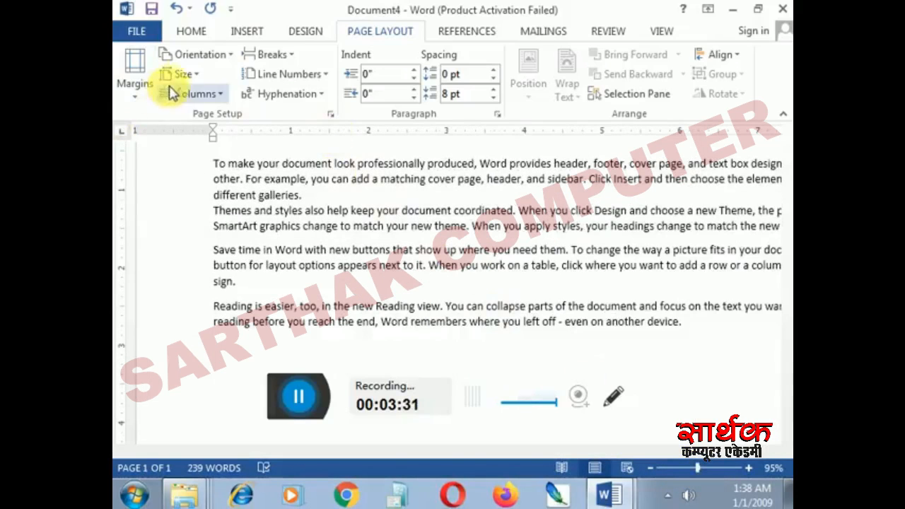
- Set the page orientation back to Portrait and check the page as a whole
left_click(201, 56)
left_click(209, 86)
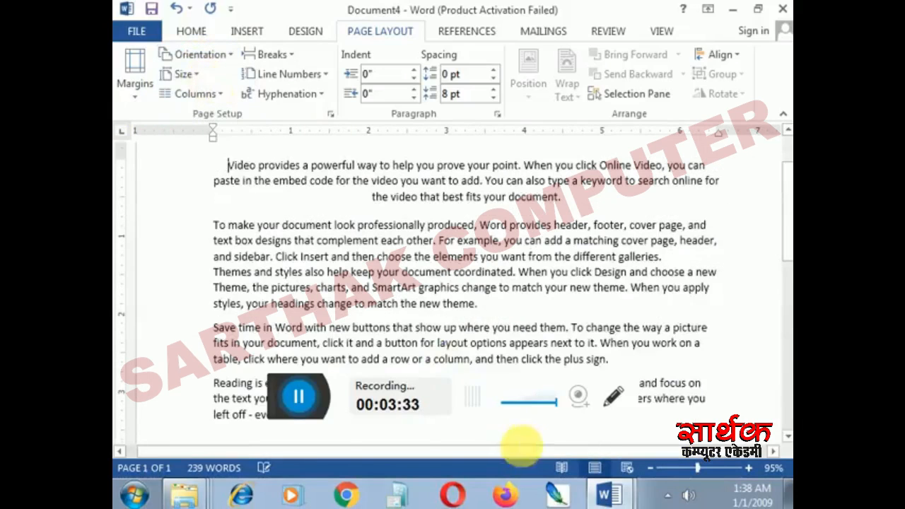
left_click(684, 470)
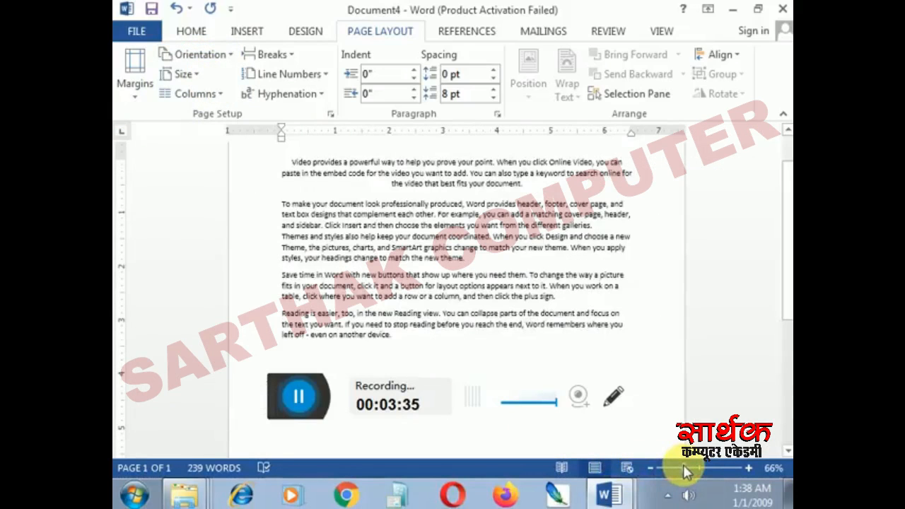
left_click(697, 470)
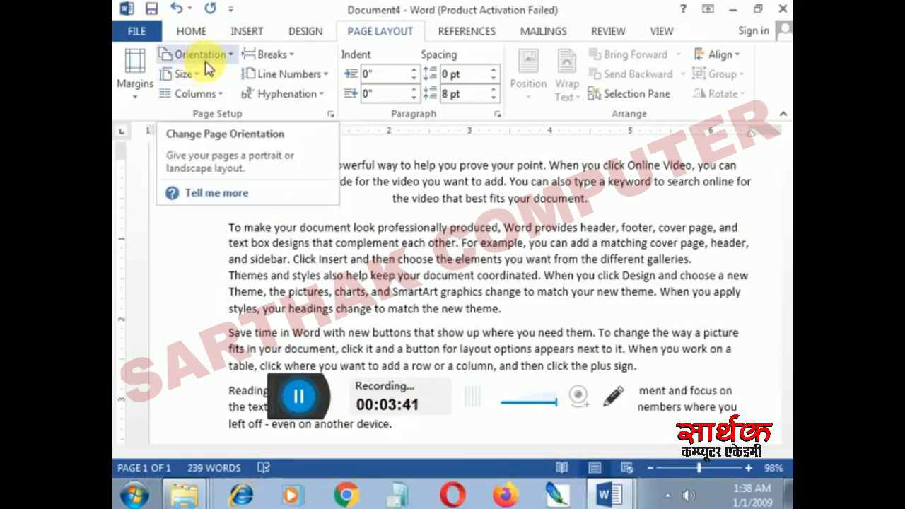
- Try the A3 paper size on the document, and set the paper size to A4
left_click(183, 74)
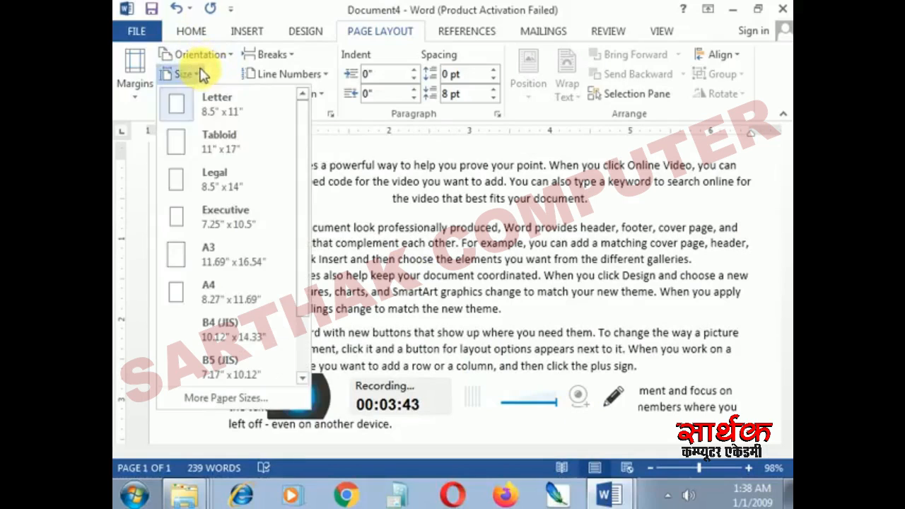
left_click(210, 260)
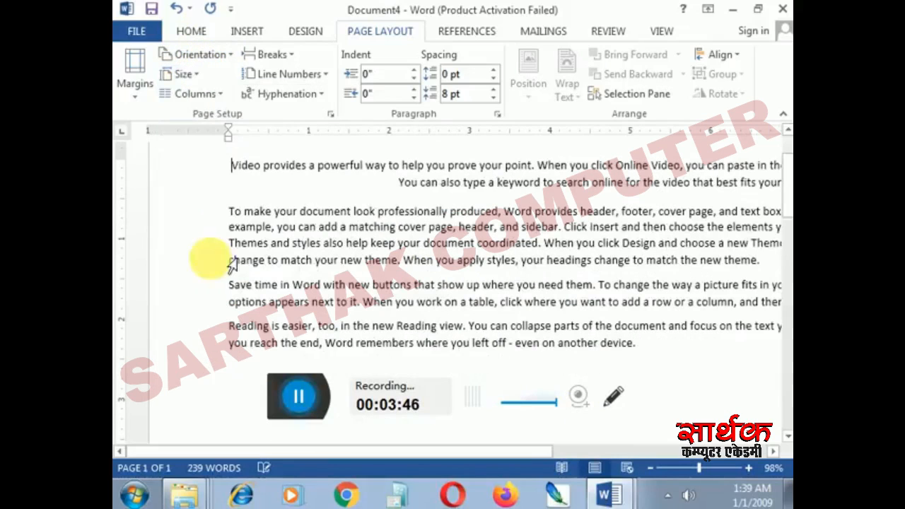
left_click(201, 56)
left_click(209, 84)
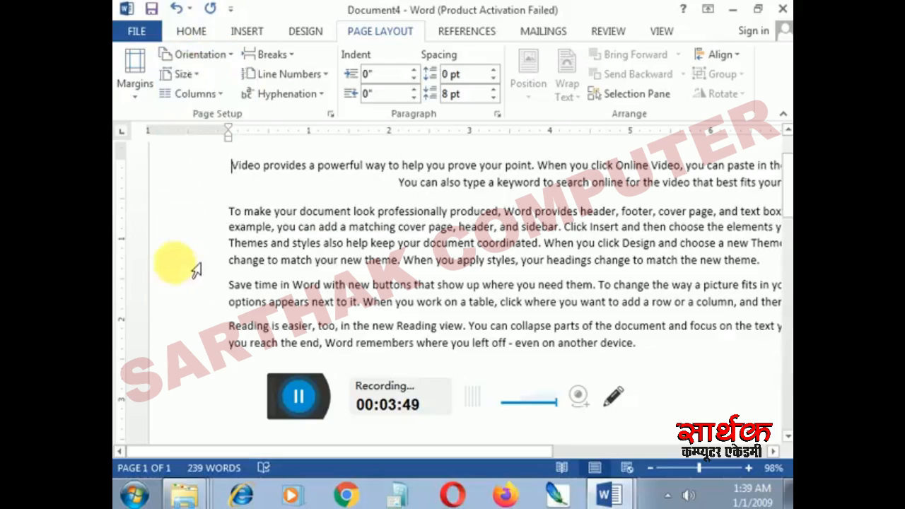
left_click(185, 73)
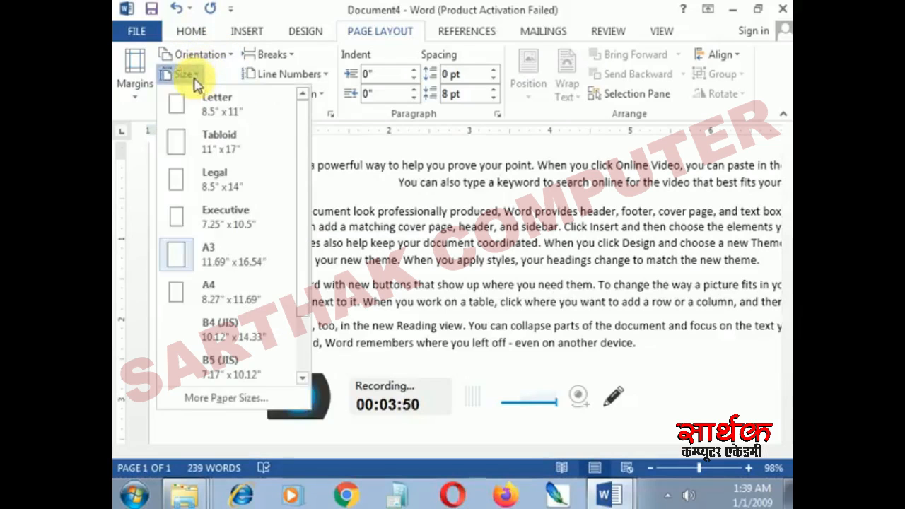
left_click(190, 299)
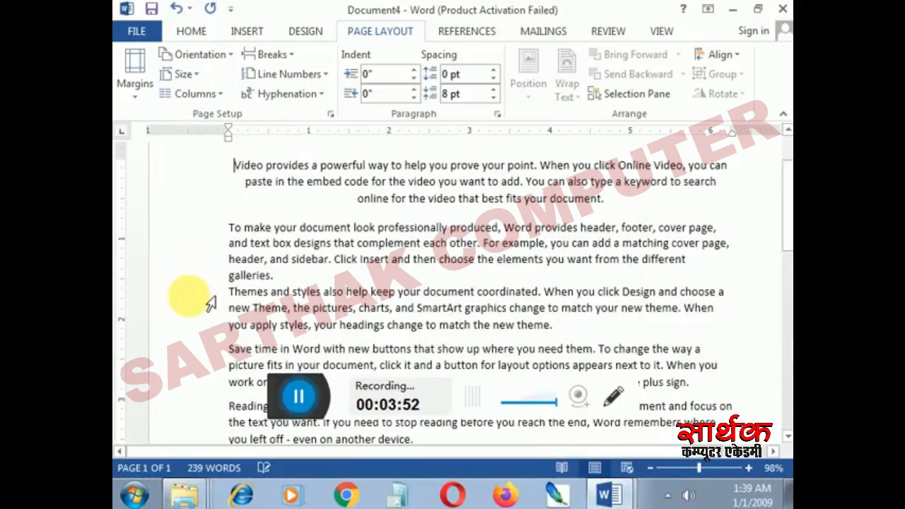
- Set the page margins to Narrow, with 0.5" on all four sides
left_click(129, 98)
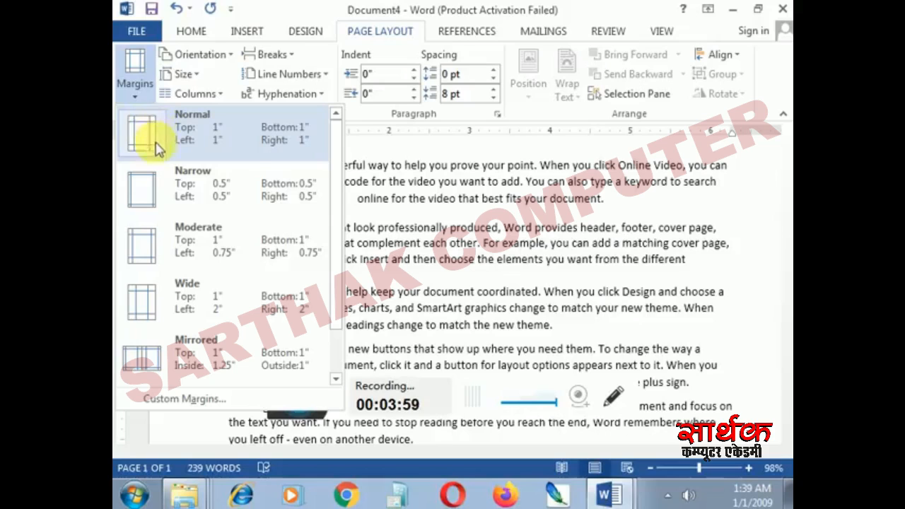
left_click(156, 196)
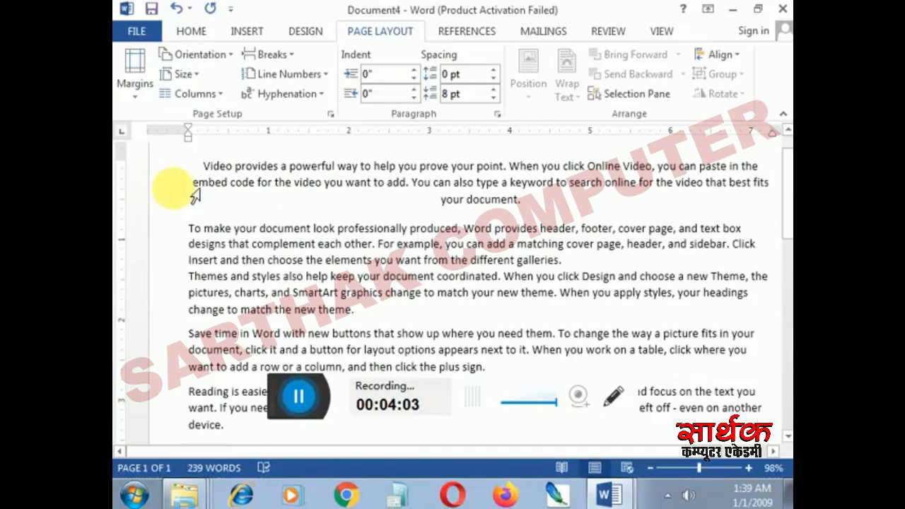
scroll(225, 185, "down", 5)
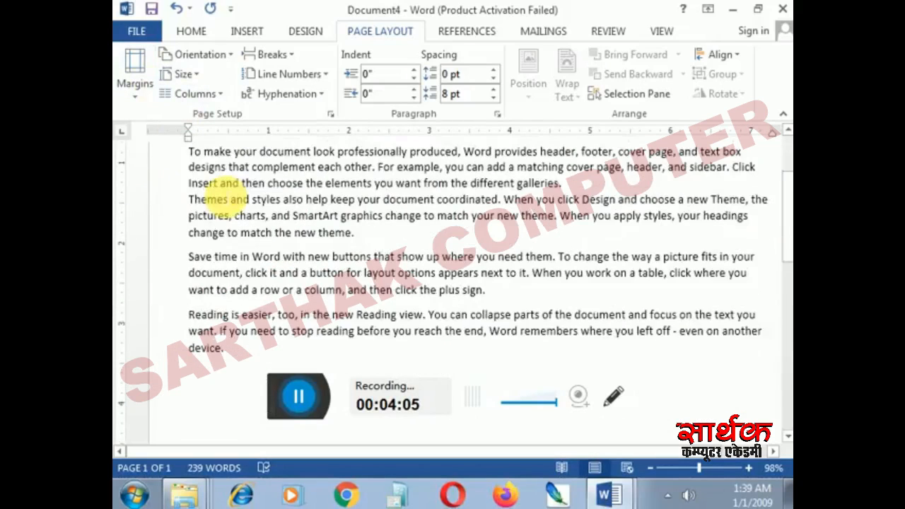
scroll(226, 201, "up", 3)
left_click(136, 99)
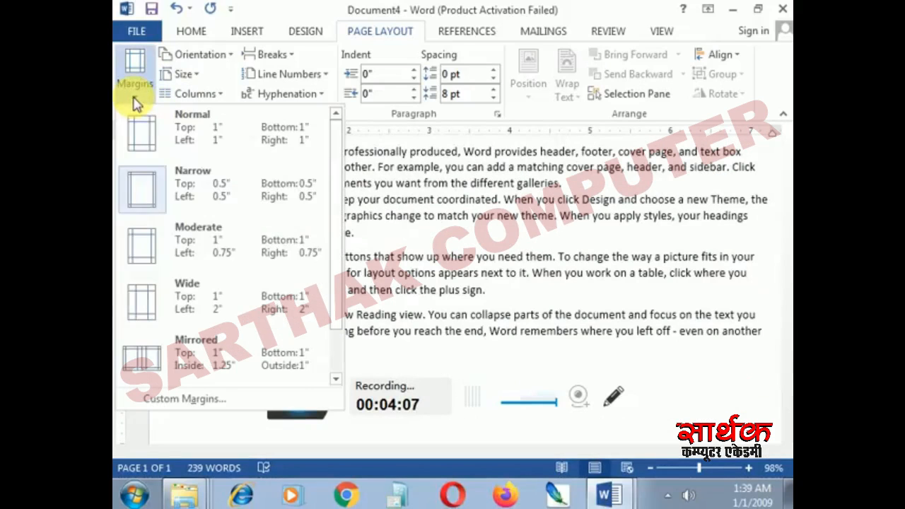
left_click(453, 204)
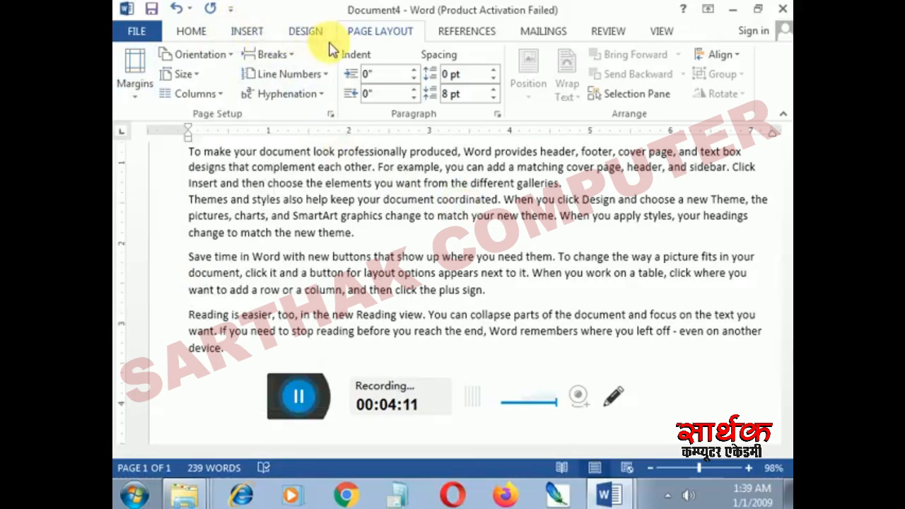
- Look at the topic list in the Document1 window, and return to the sample text in Document4
mouse_move(631, 498)
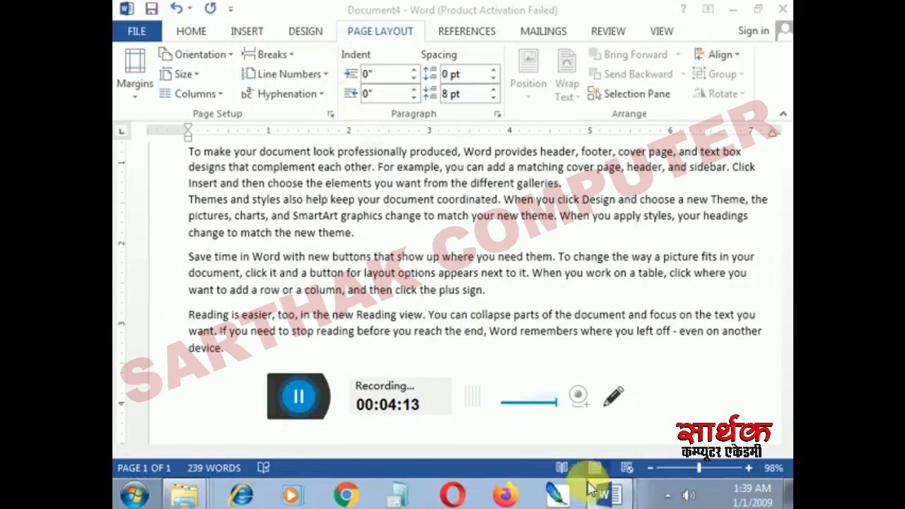
left_click(561, 424)
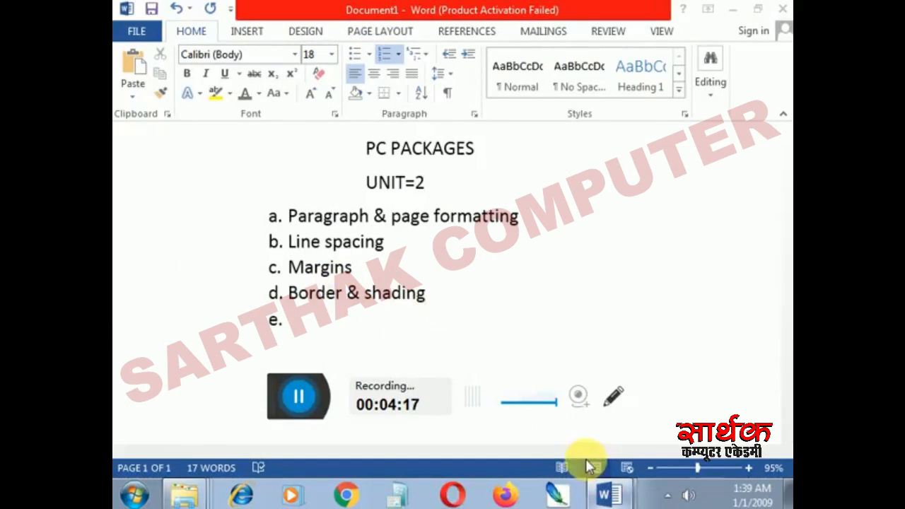
left_click(513, 408)
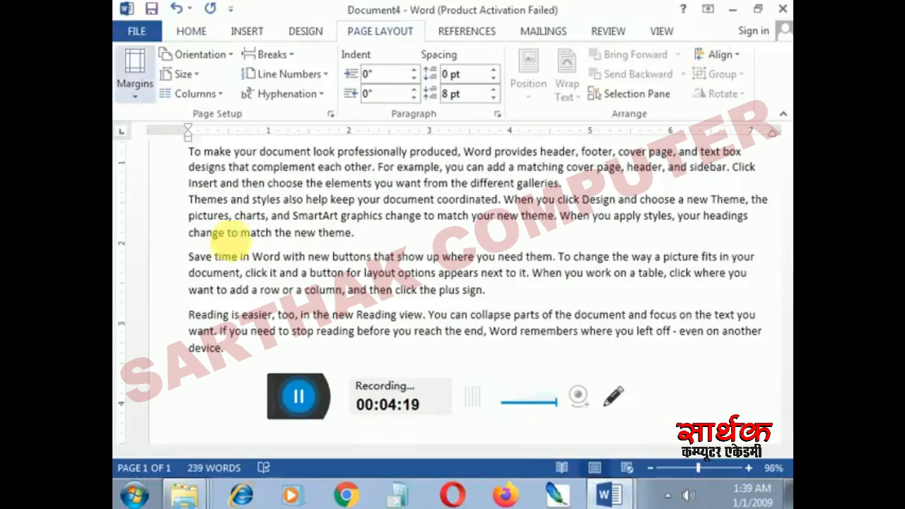
- Apply yellow paragraph shading to the whole first paragraph, beginning "Video provides a powerful way"
scroll(264, 265, "up", 3)
triple_click(203, 203)
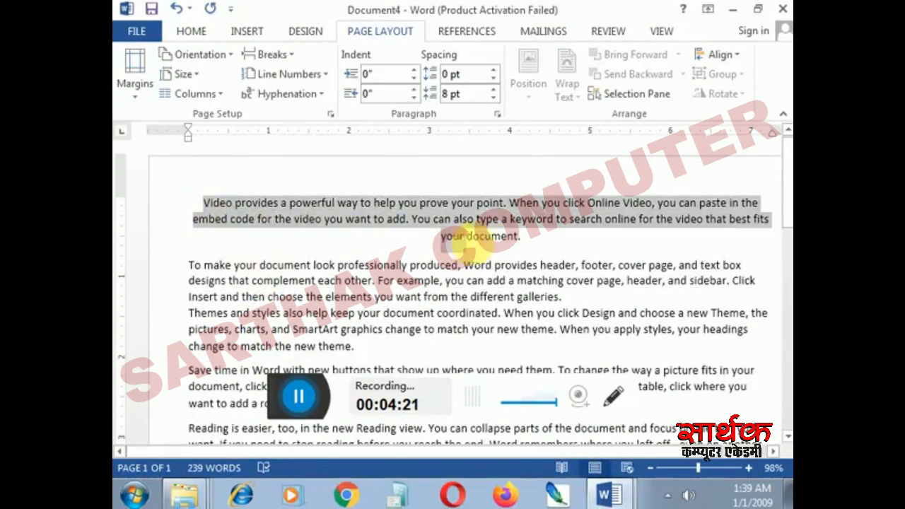
left_click(192, 32)
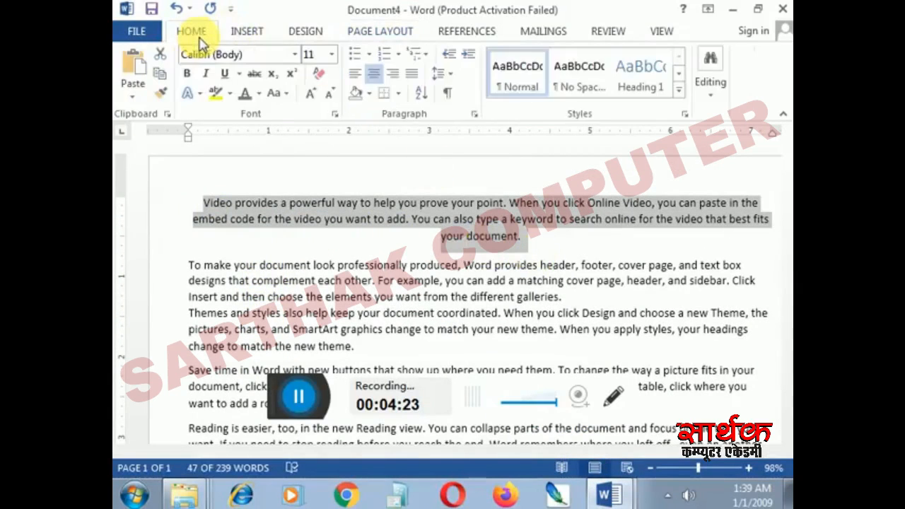
left_click(369, 93)
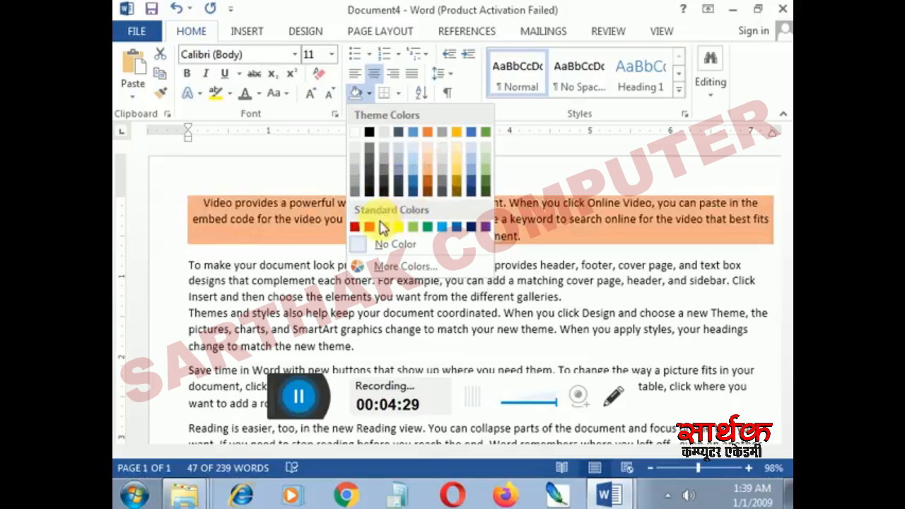
left_click(397, 226)
- Apply yellow paragraph shading to the second paragraph, beginning "To make your document look professionally produced"
left_click(268, 266)
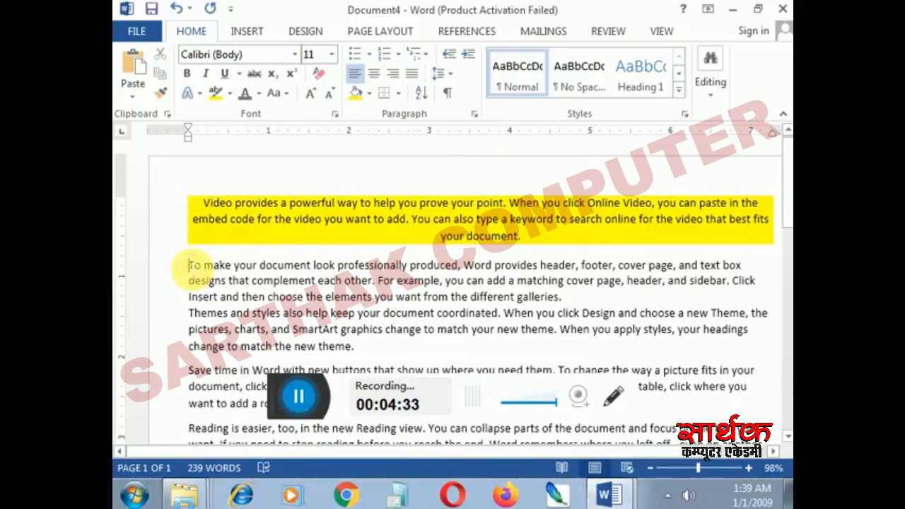
left_click(368, 94)
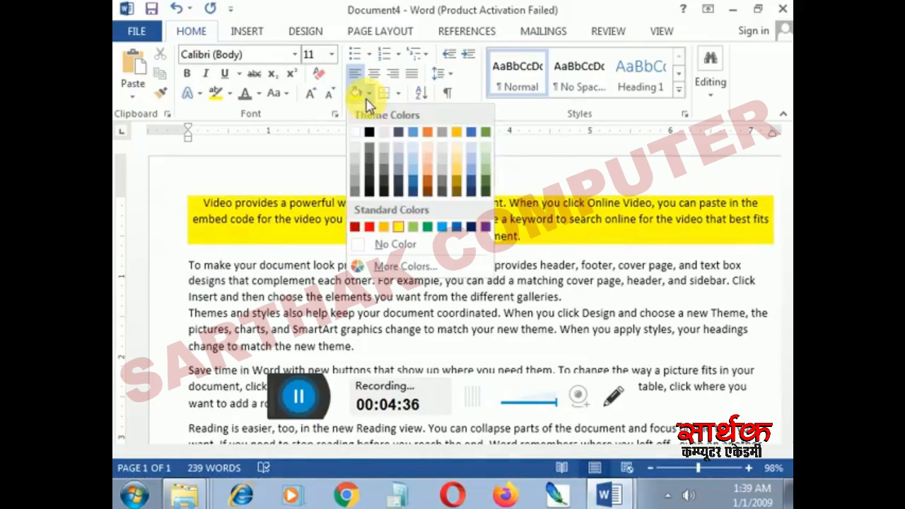
left_click(401, 227)
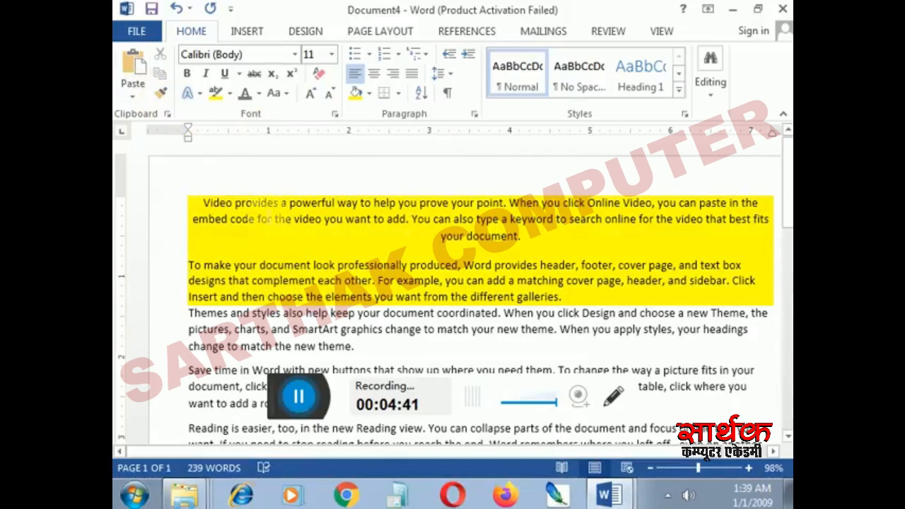
left_click(356, 251)
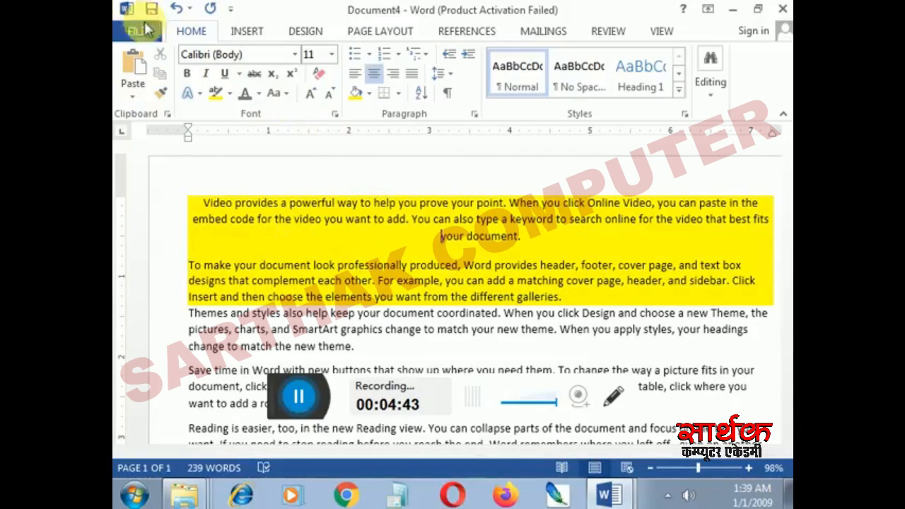
scroll(262, 283, "down", 2)
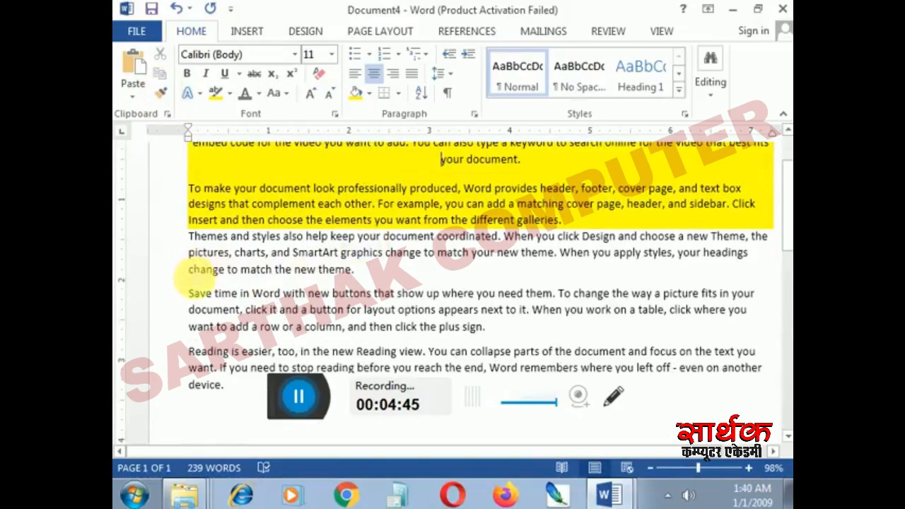
- Apply yellow shading to "change to match the new theme" and to "want to add a row or a column, and then click the plus sign"
left_click_drag(189, 269, 347, 271)
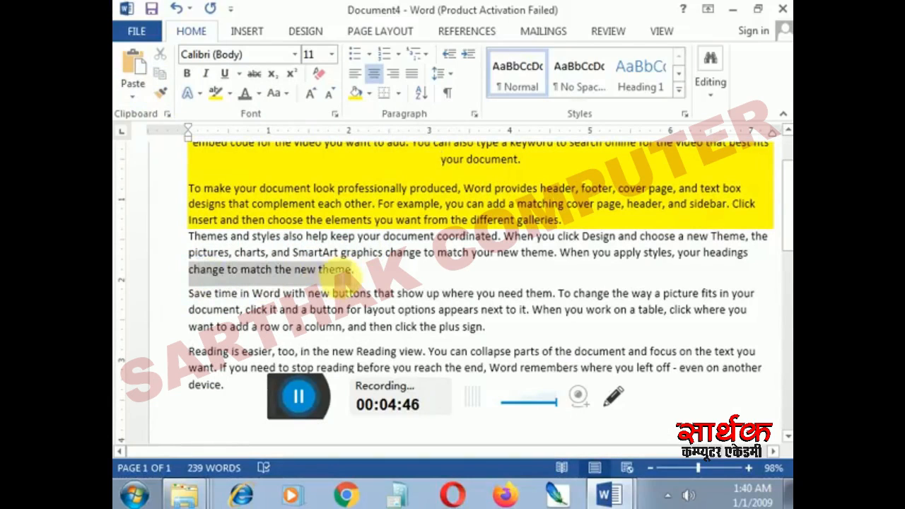
left_click(369, 93)
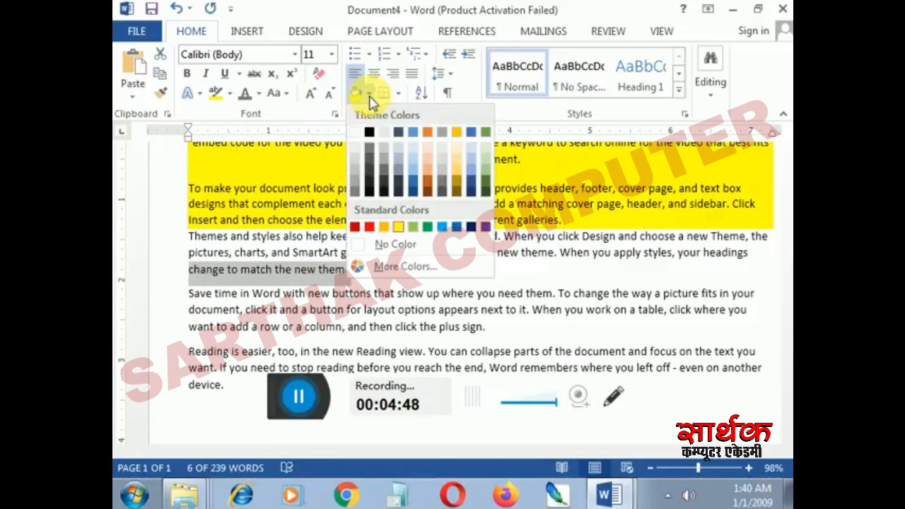
left_click(398, 227)
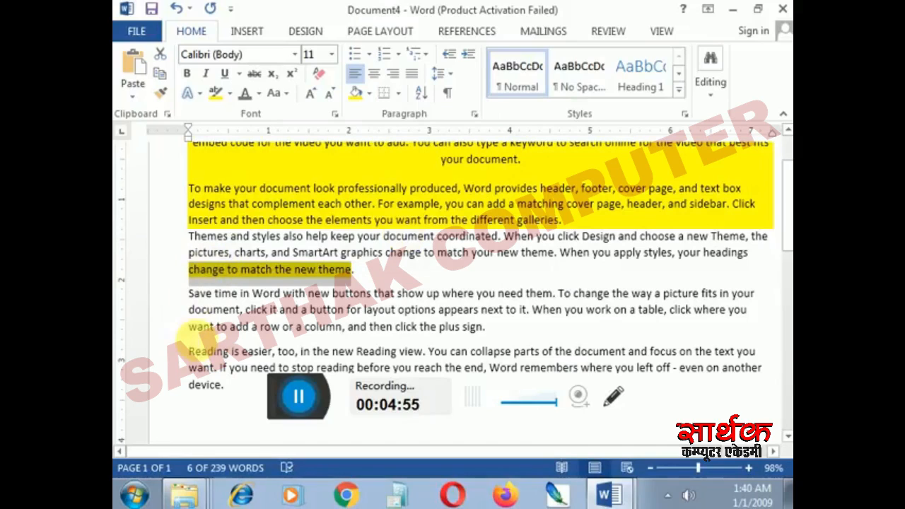
left_click(191, 294)
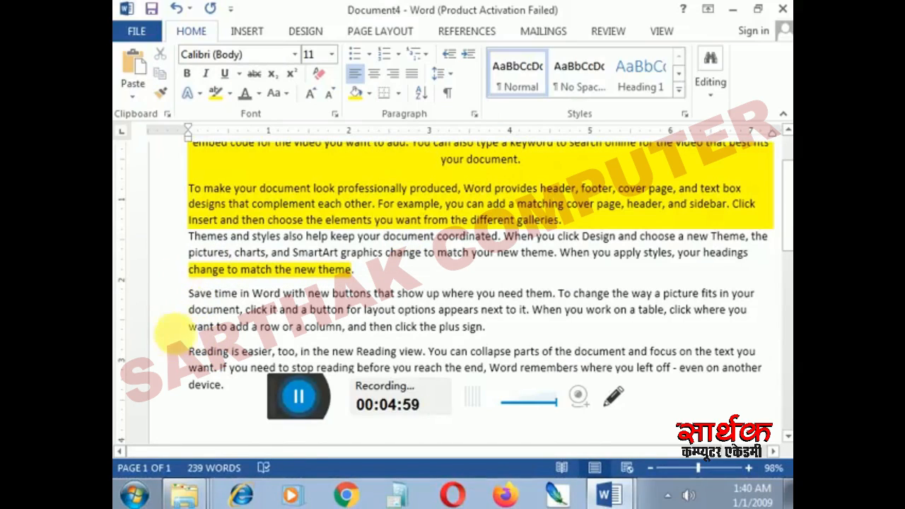
left_click_drag(189, 327, 484, 327)
left_click(357, 94)
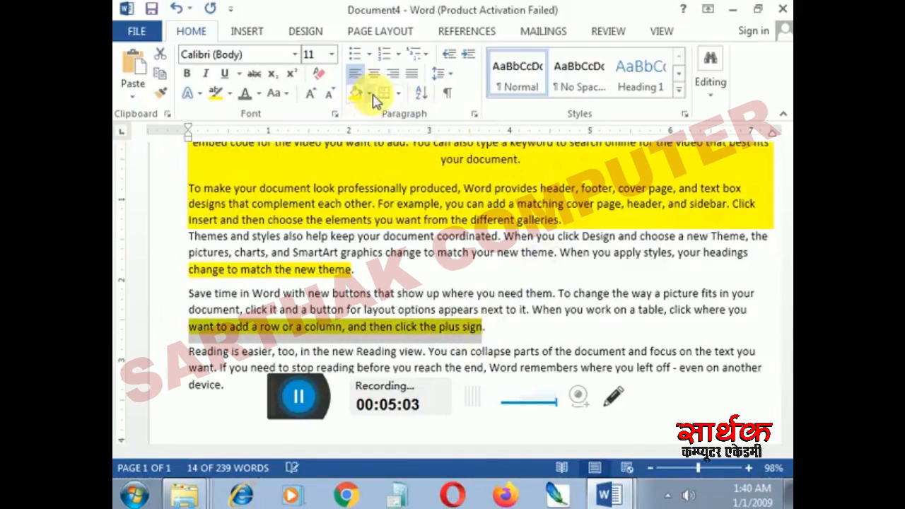
- Select all the sample text and add a bottom, top, left and right border around it
scroll(191, 233, "up", 2)
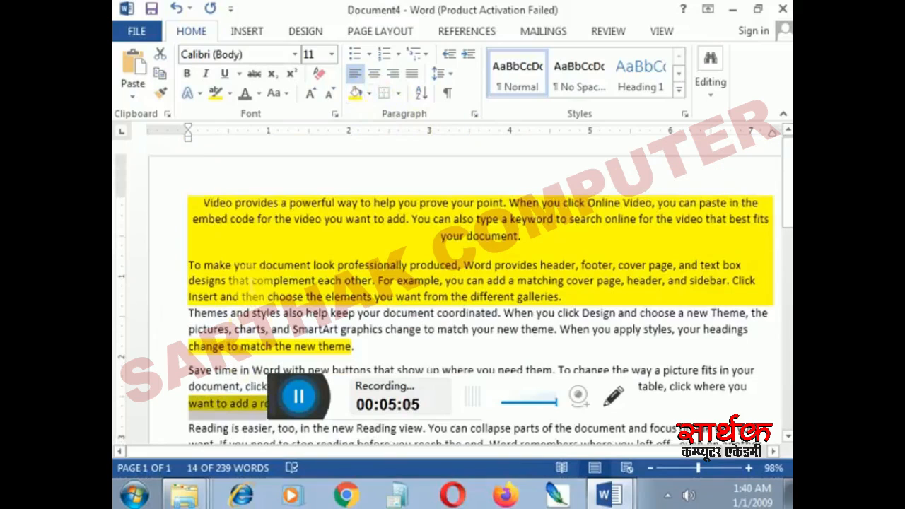
left_click_drag(205, 210, 438, 362)
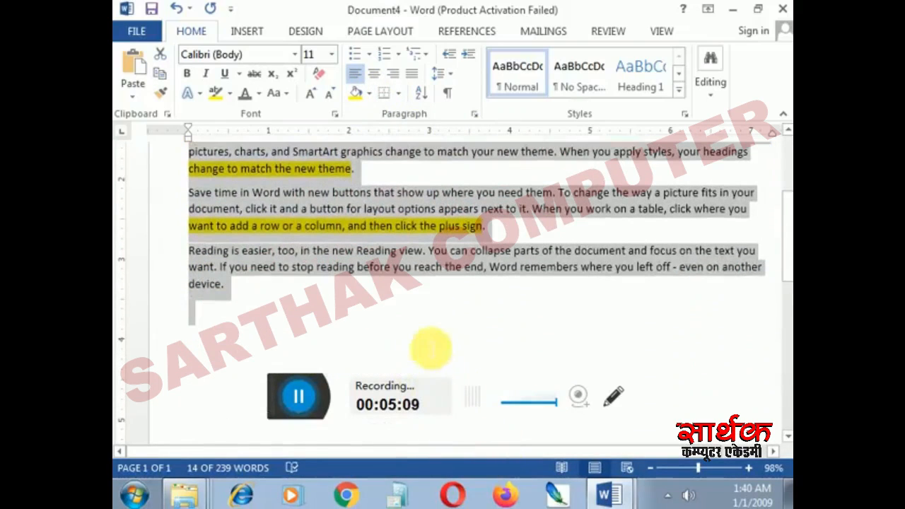
left_click(400, 94)
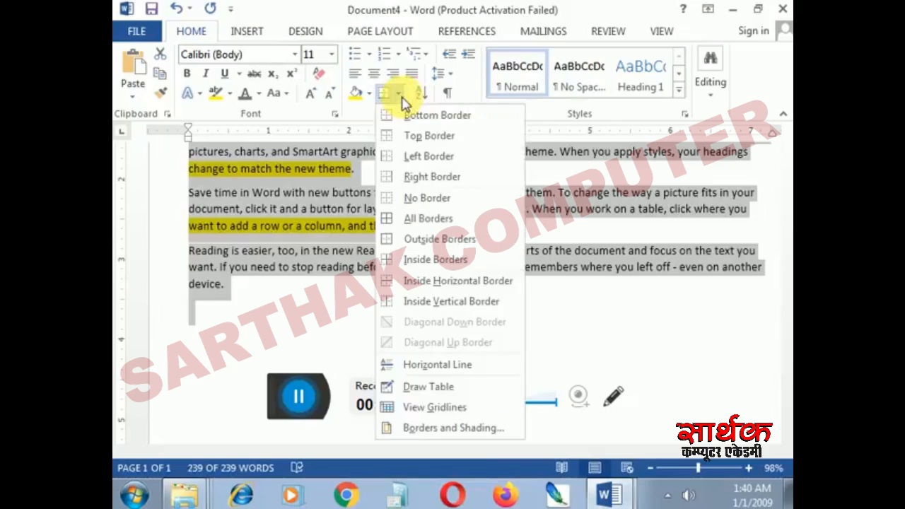
left_click(414, 117)
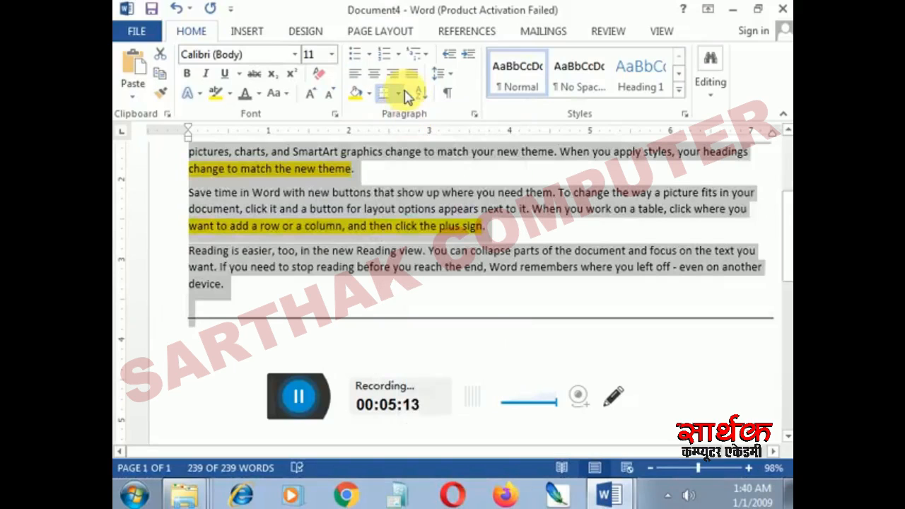
left_click(398, 94)
left_click(406, 136)
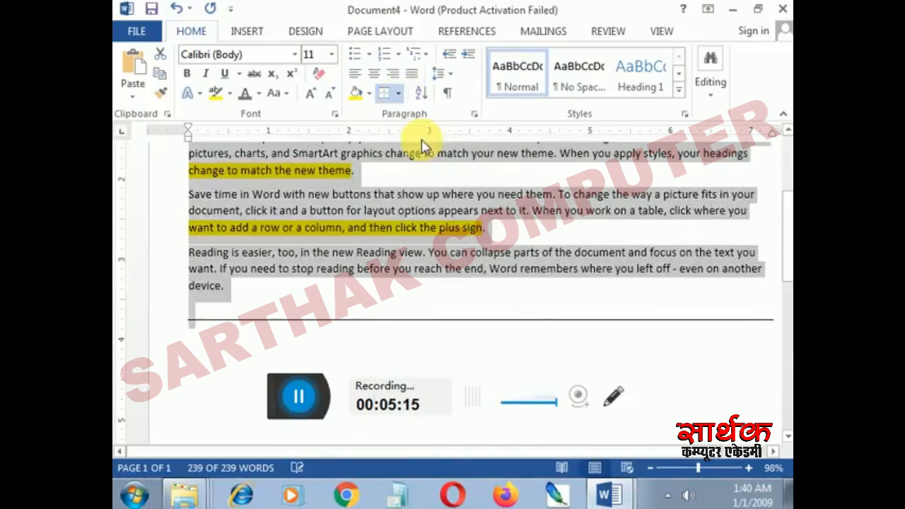
left_click(399, 94)
left_click(406, 156)
left_click(399, 94)
left_click(406, 177)
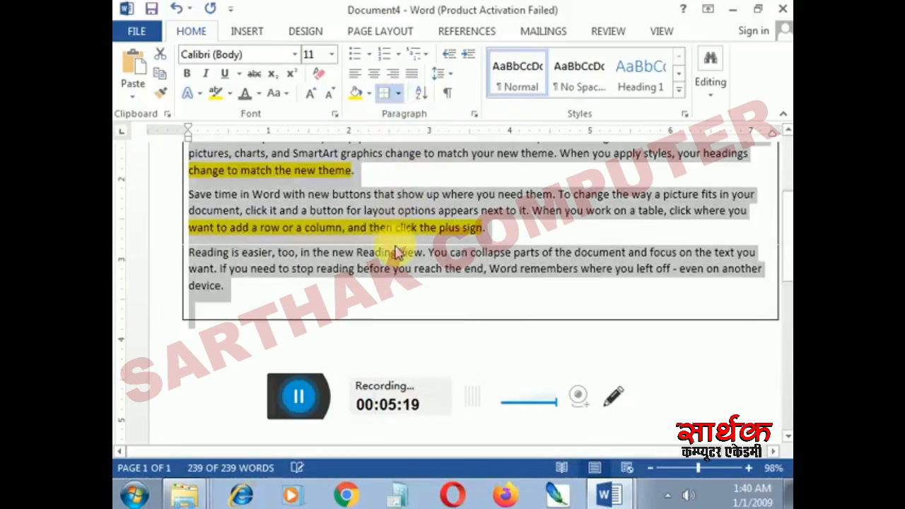
scroll(398, 252, "up", 4)
scroll(398, 252, "down", 4)
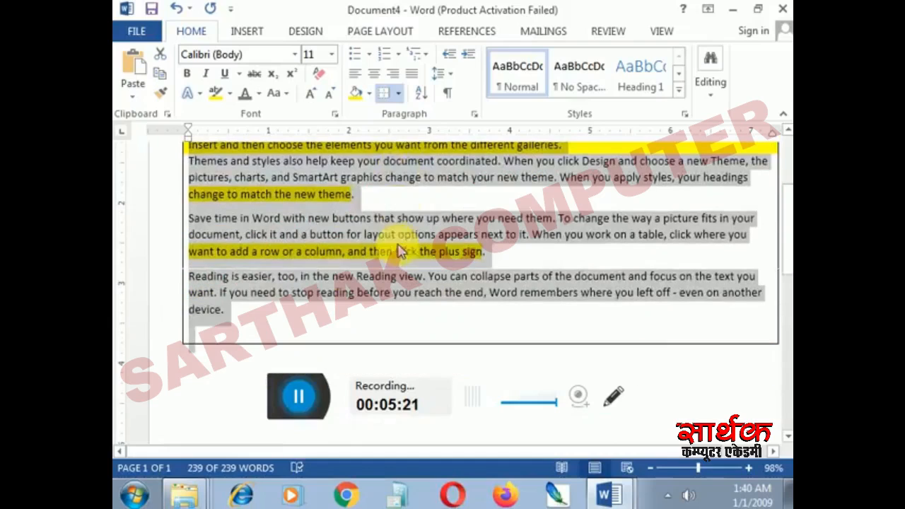
- Apply All Borders to the selected text so that every paragraph is boxed, and check the whole page
left_click(397, 94)
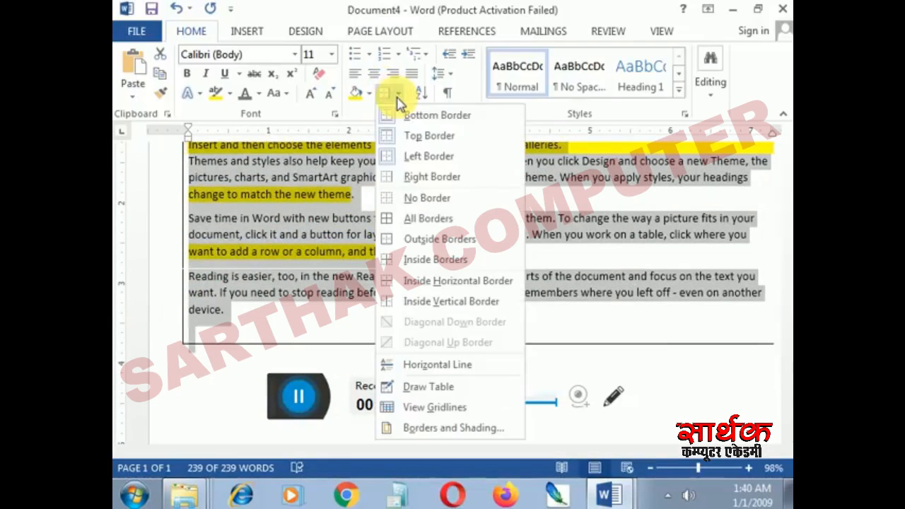
left_click(427, 218)
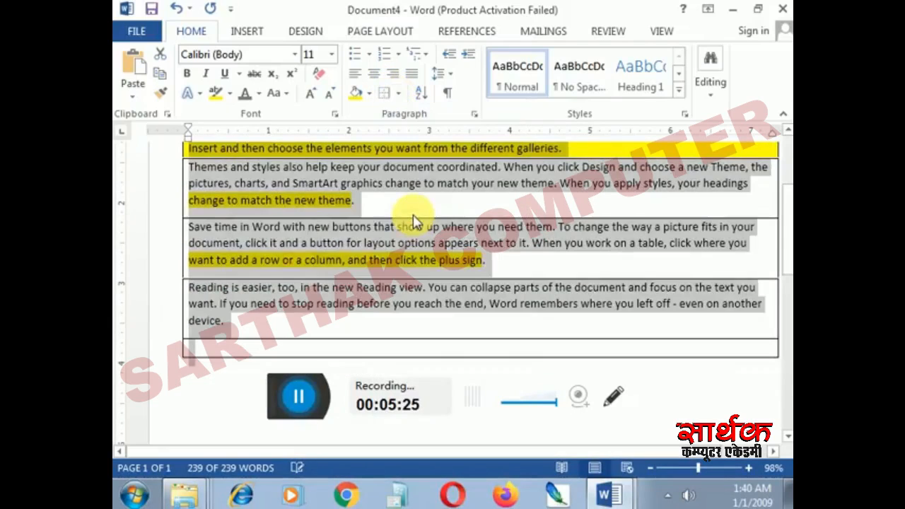
scroll(387, 263, "up", 2)
scroll(386, 263, "up", 1)
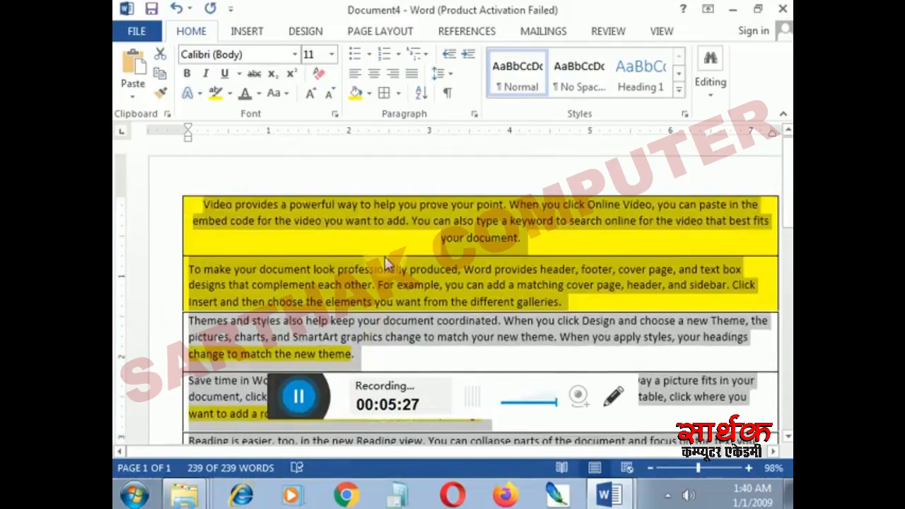
scroll(386, 263, "down", 4)
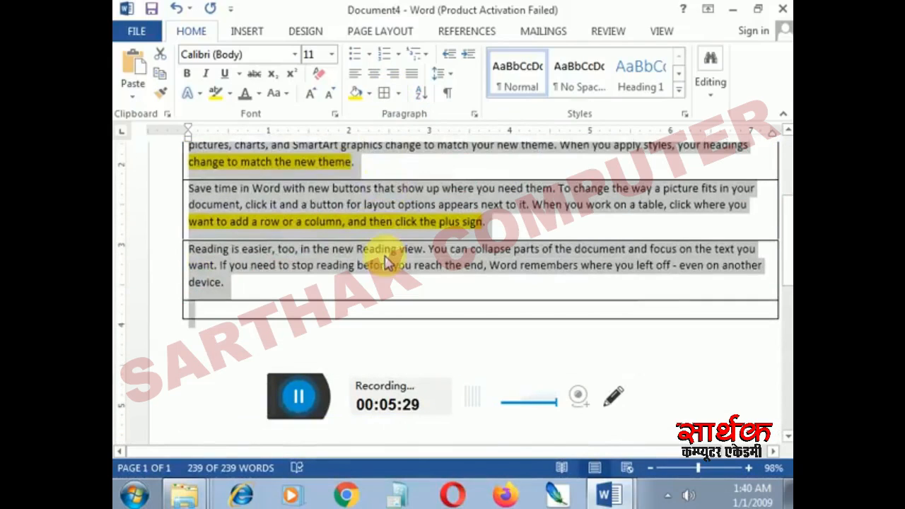
scroll(387, 263, "up", 5)
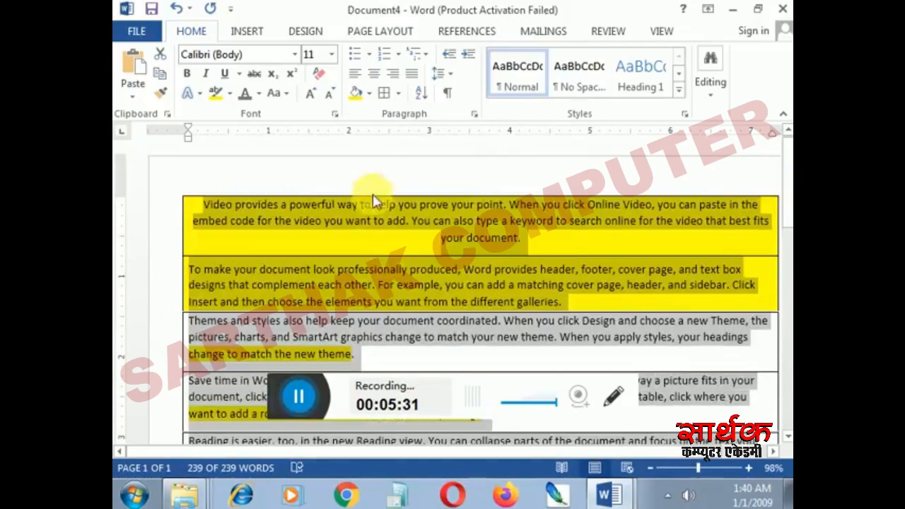
- Remove the outside borders from the selected text, keeping the lines between paragraphs, and deselect the text
left_click(396, 94)
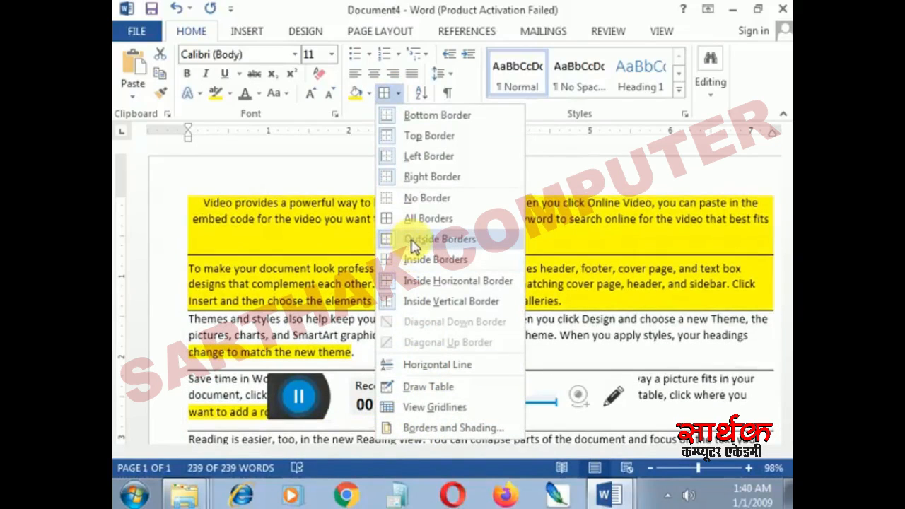
left_click(414, 240)
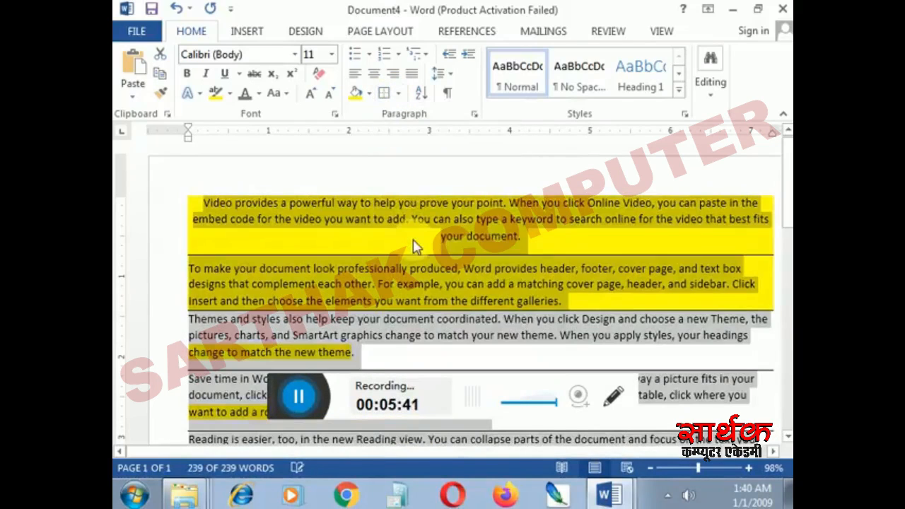
left_click(376, 203)
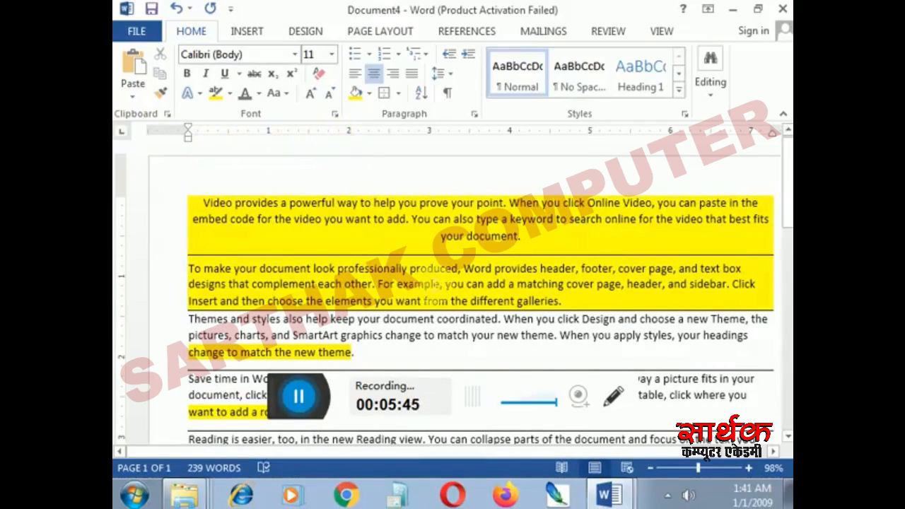
- Switch to the topic list in the Document1 window and display the ruler there
left_click(601, 497)
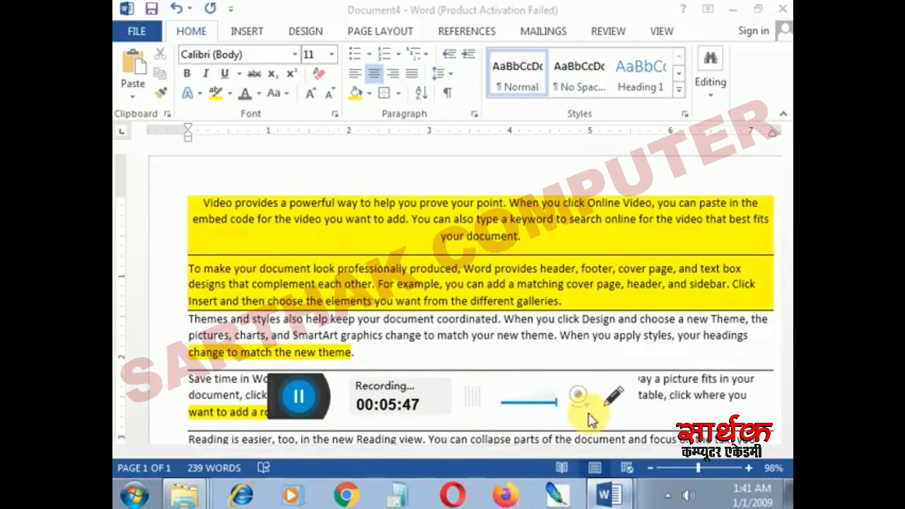
left_click(593, 433)
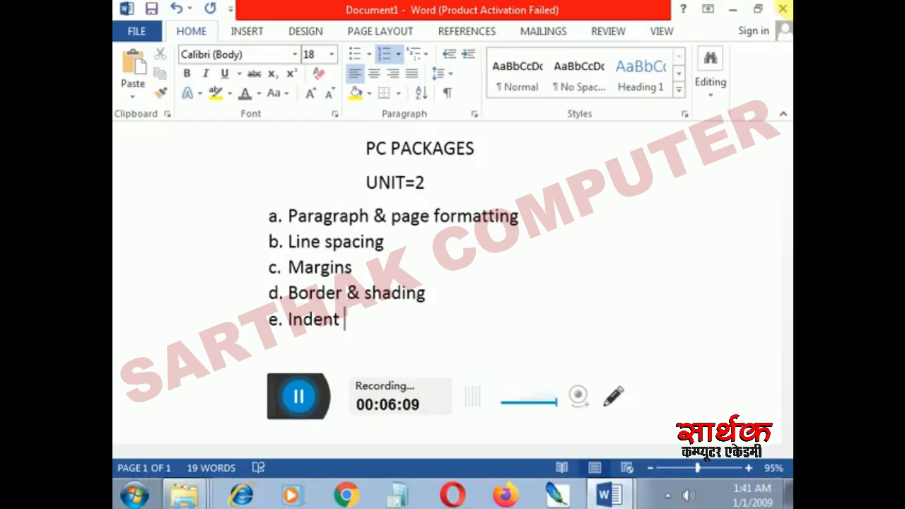
left_click(617, 498)
left_click(585, 434)
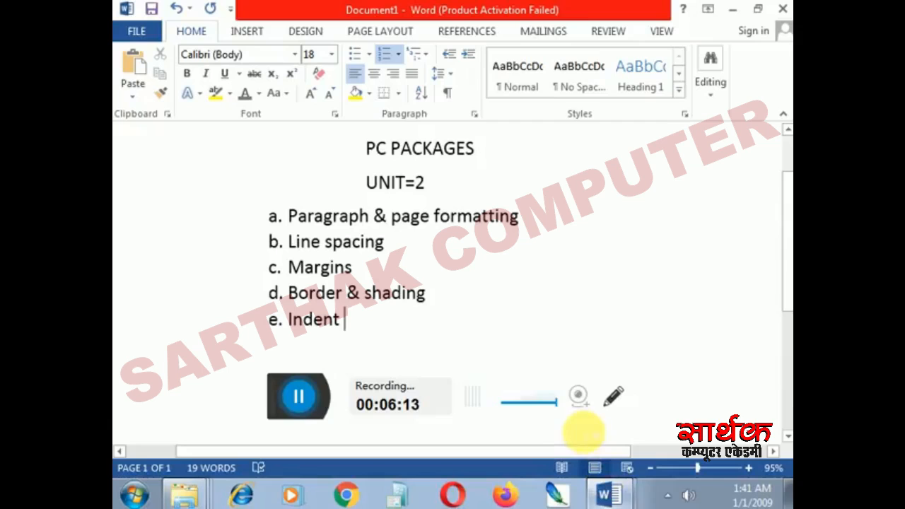
left_click(661, 31)
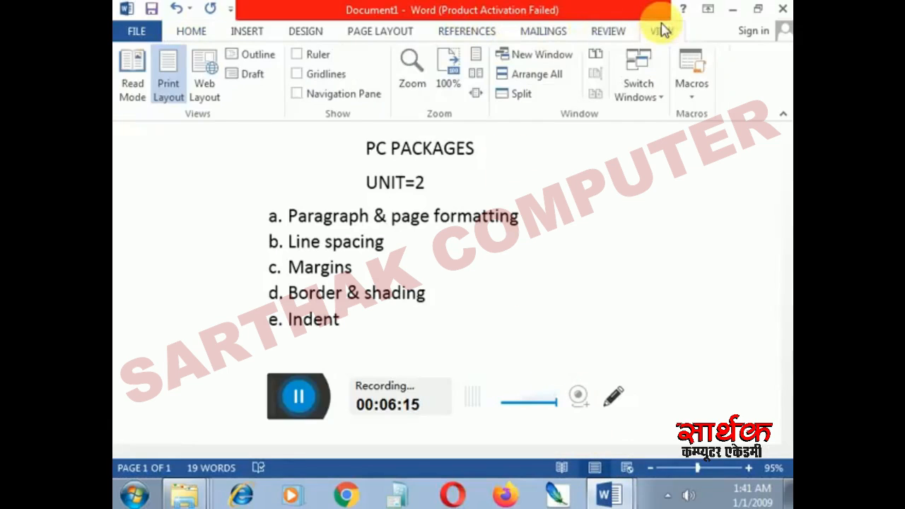
left_click(315, 56)
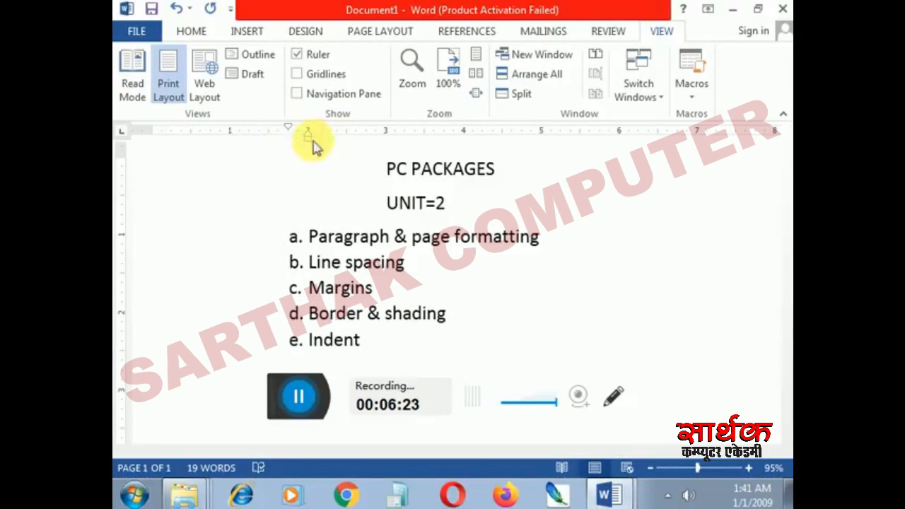
- Return to Document4, try a 1" left indent on the first paragraph using the ruler, and decrease the indent back to zero
left_click(617, 489)
left_click(585, 456)
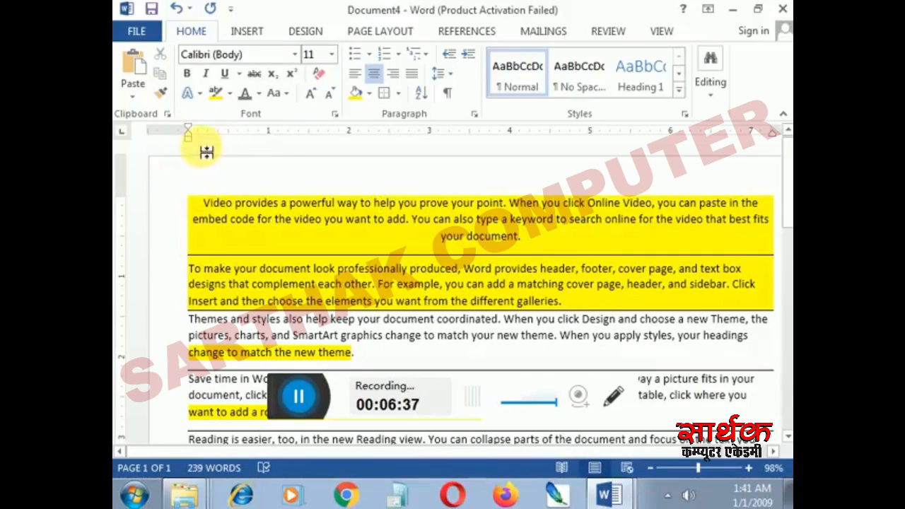
left_click_drag(188, 145, 269, 148)
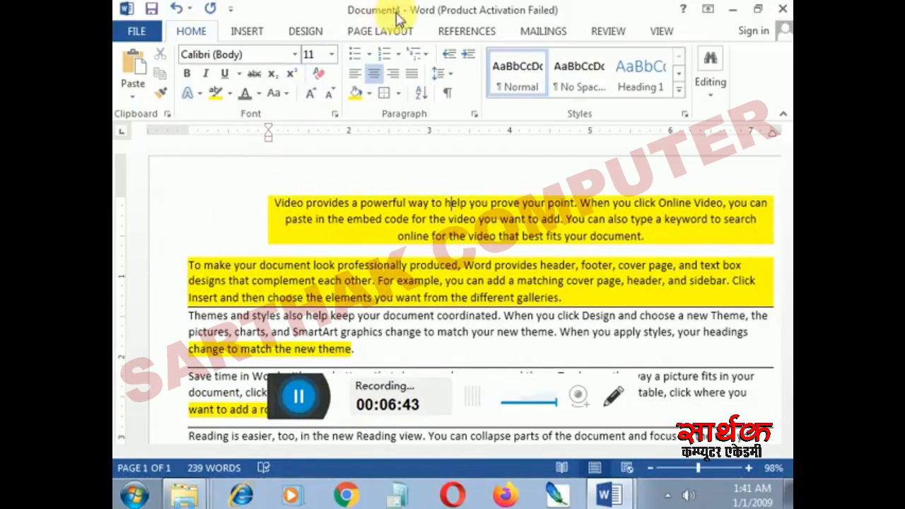
left_click(456, 61)
left_click(457, 61)
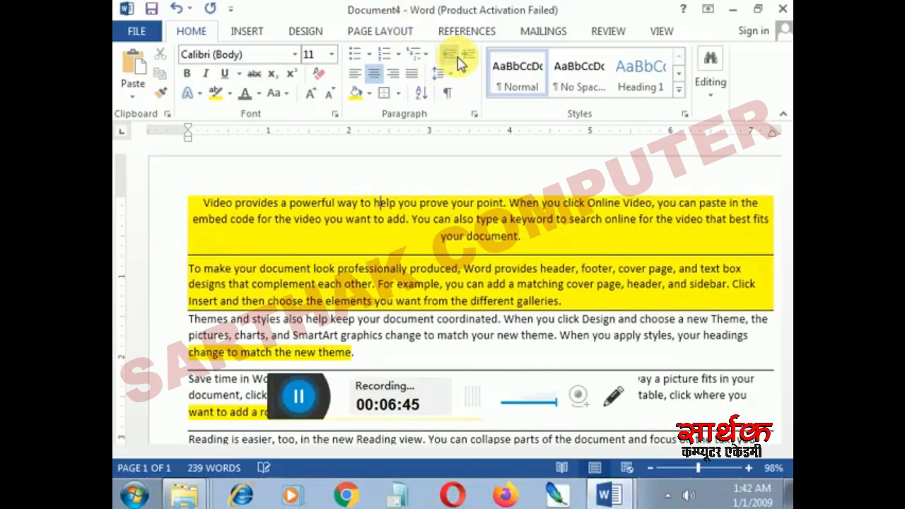
- Increase the first paragraph's indent by two levels to 1", and decrease it by two levels again
left_click(468, 58)
left_click(468, 58)
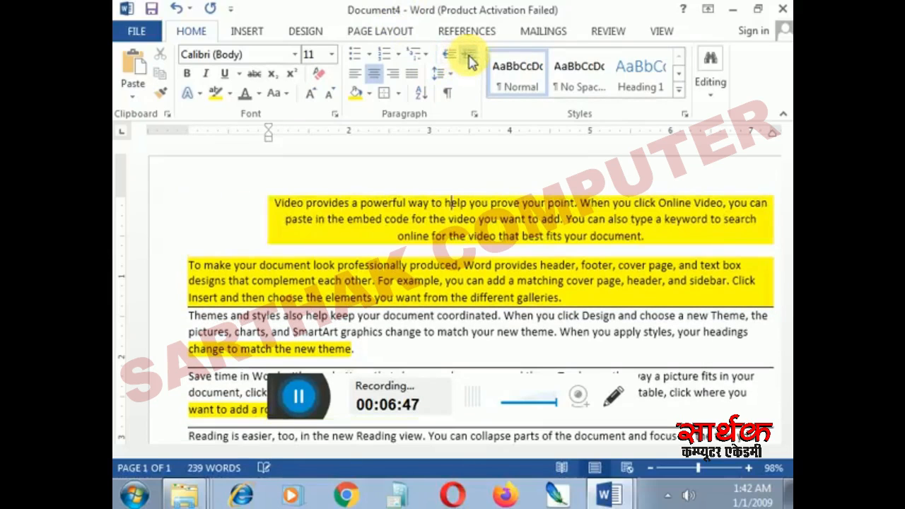
left_click(457, 60)
left_click(457, 61)
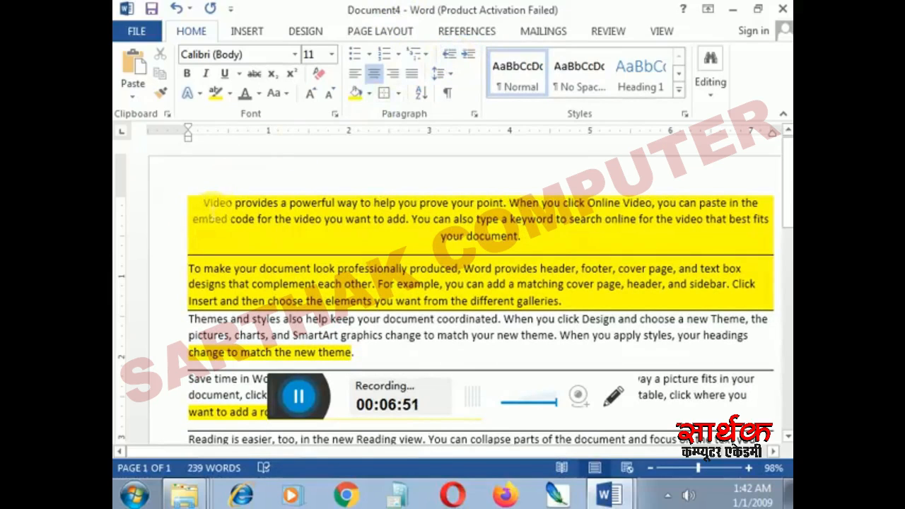
- Indent the first paragraph's first line to 1" and its other lines to 0.5", and return to the Document1 topic list
key("Tab")
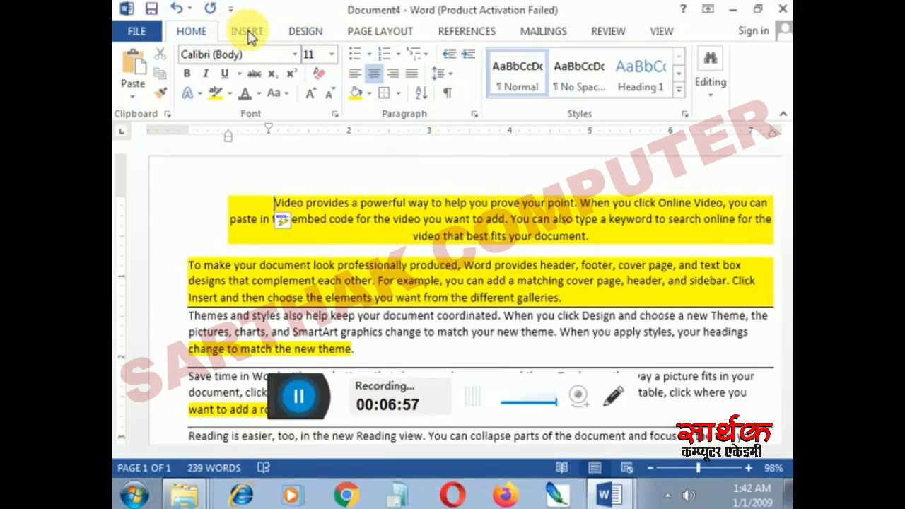
left_click(613, 497)
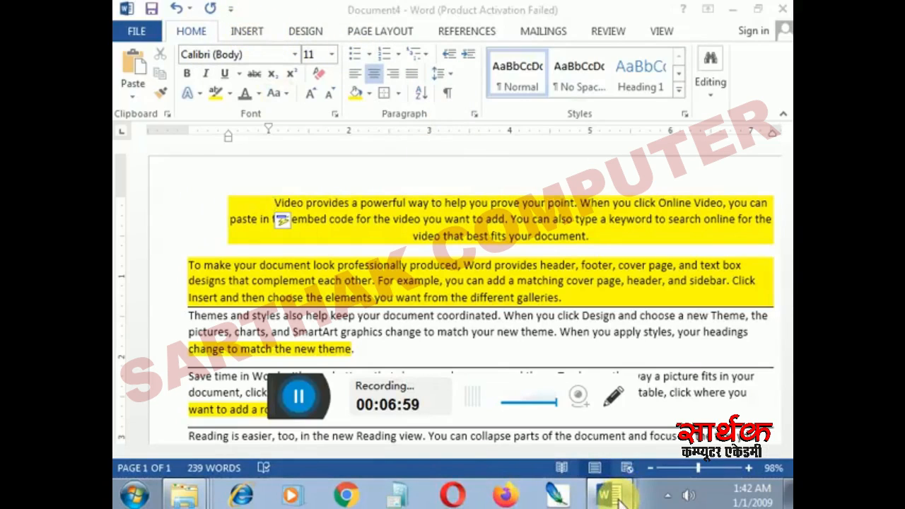
left_click(576, 442)
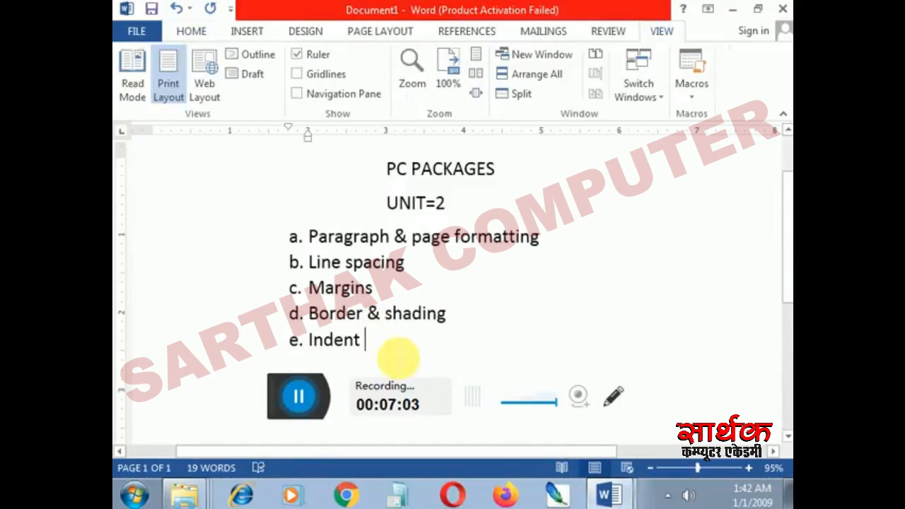